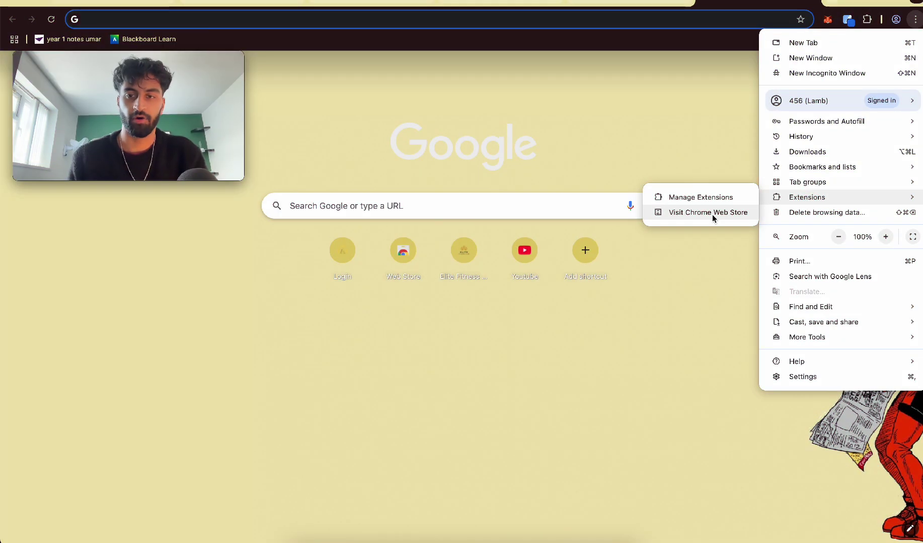
Step: Search the Web Store for 'font' and start adding the Font Finder extension to Chrome
{"action": "left_click", "coordinate": [713, 212]}
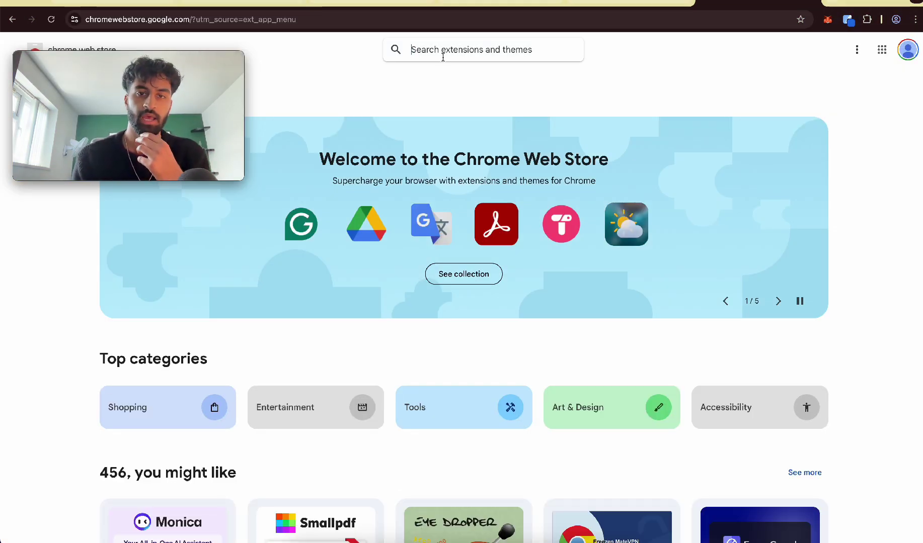
{"action": "type", "text": "font"}
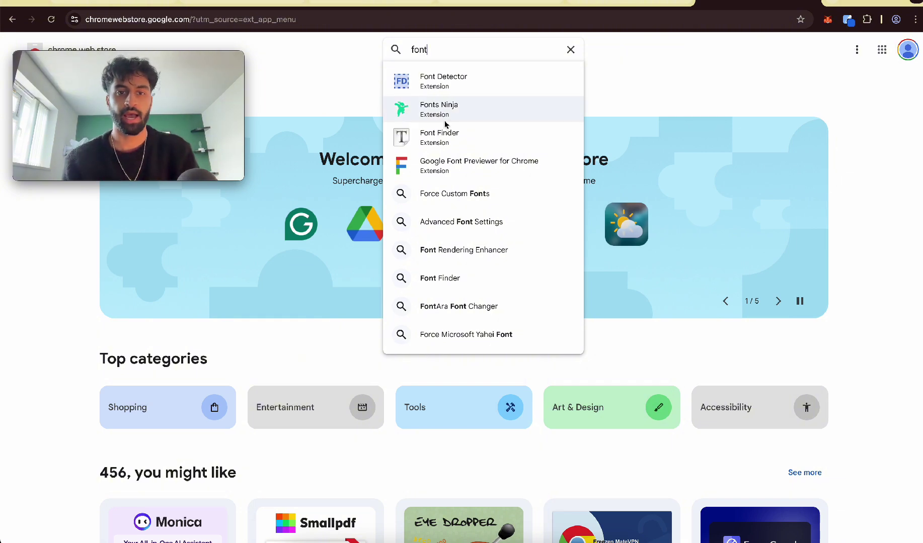
{"action": "left_click", "coordinate": [436, 133]}
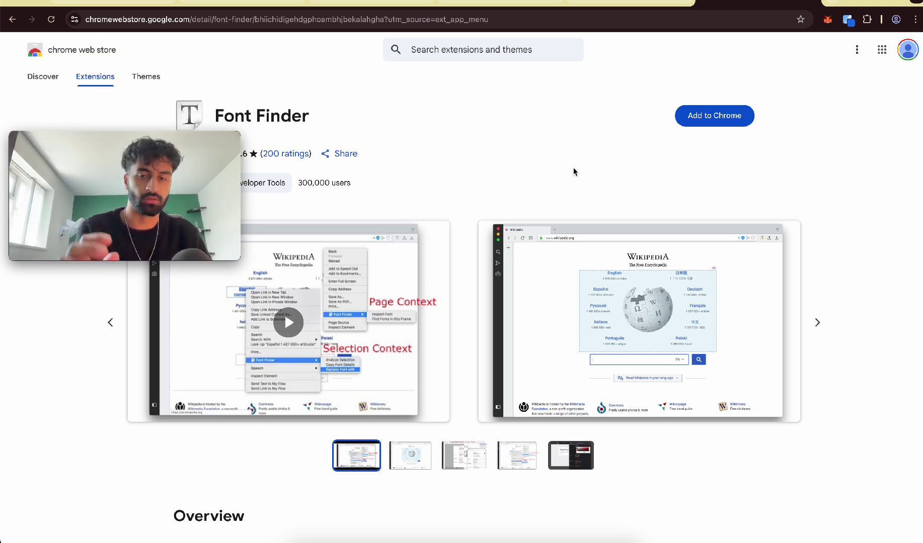
{"action": "left_click", "coordinate": [676, 117]}
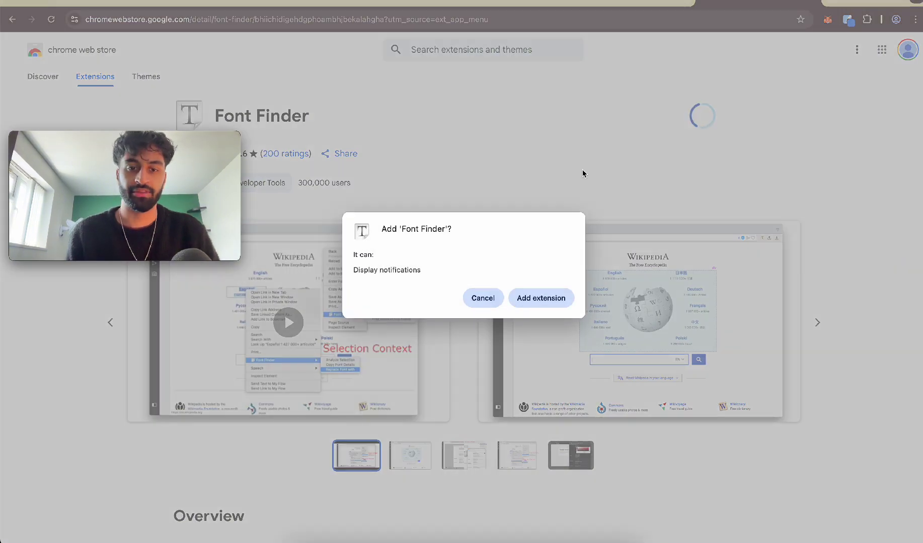
Step: Confirm the Font Finder install, then load wearebreakfast.com and scroll down to its headline
{"action": "left_click", "coordinate": [549, 294]}
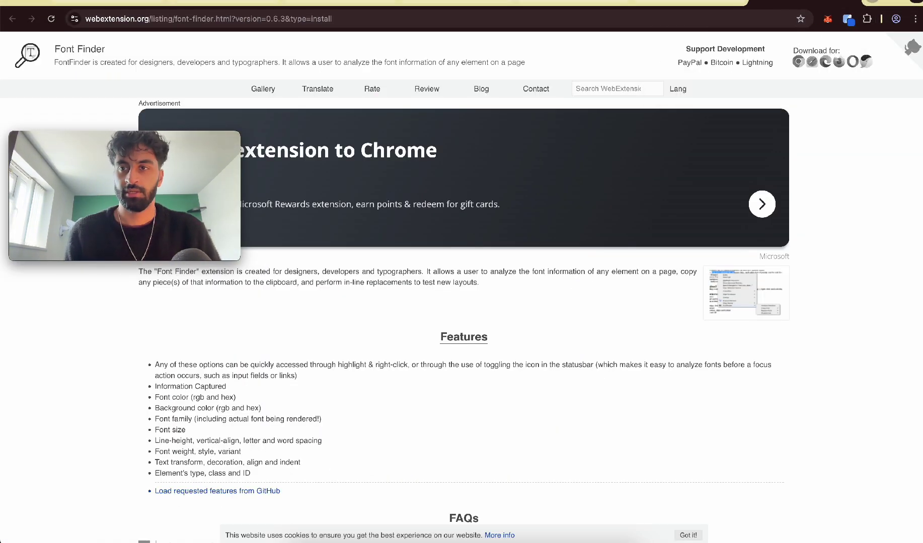
{"action": "left_click", "coordinate": [846, 1]}
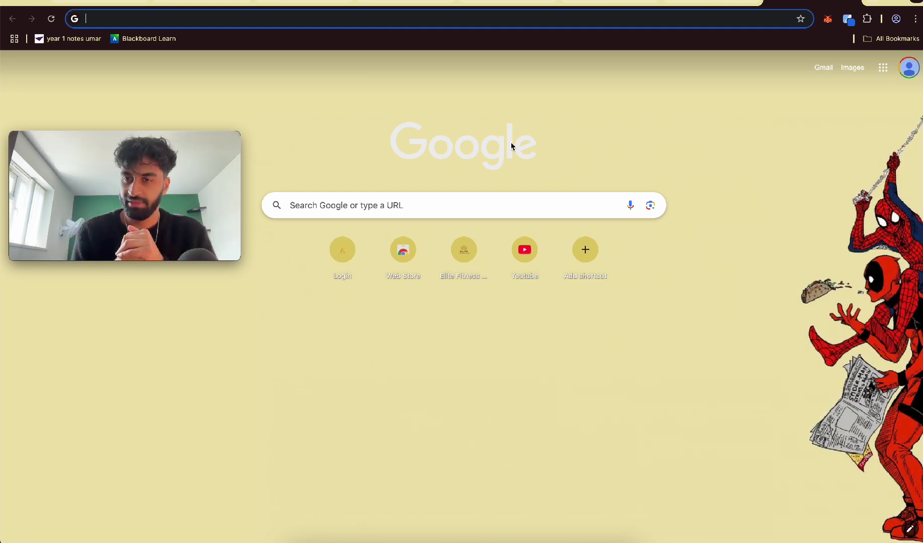
{"action": "type", "text": "wearebreakfast.com"}
{"action": "key", "text": "Return"}
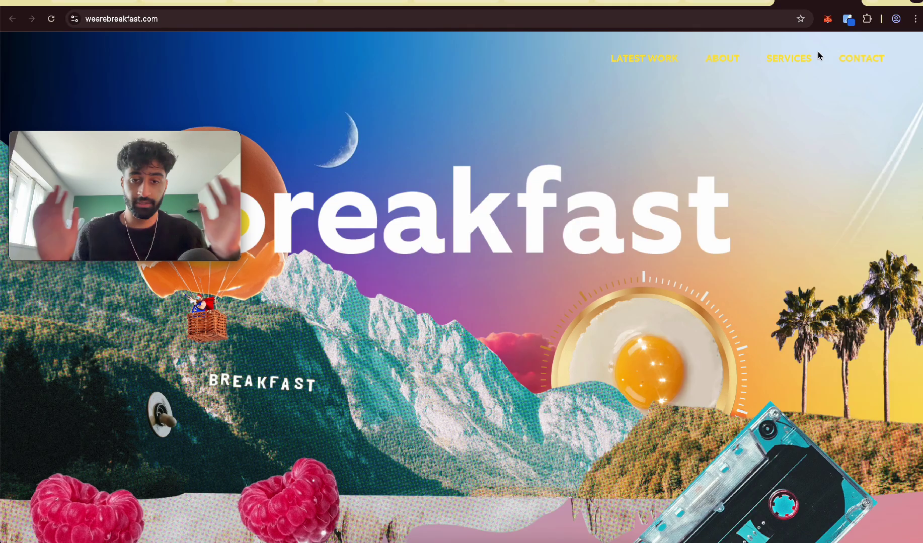
{"action": "scroll", "coordinate": [740, 112], "scroll_direction": "down", "scroll_amount": 2}
{"action": "scroll", "coordinate": [740, 112], "scroll_direction": "down", "scroll_amount": 10}
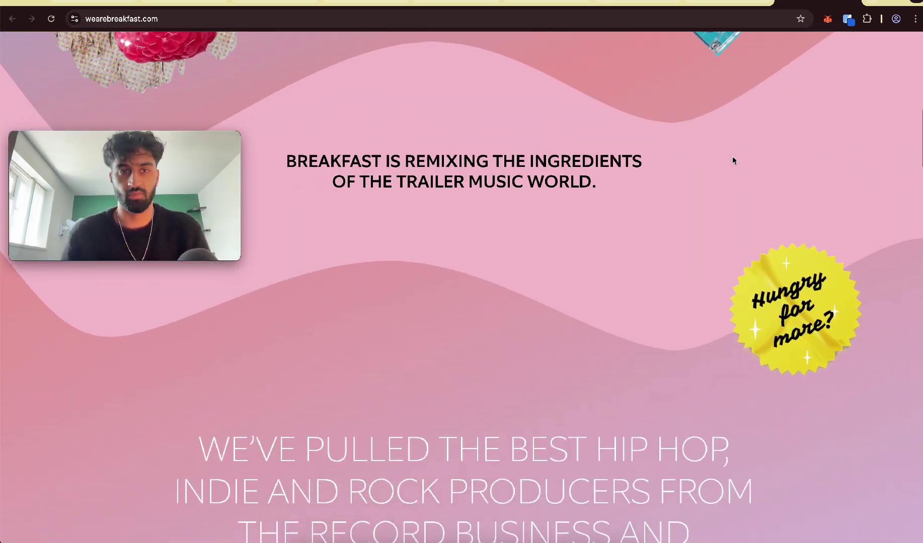
{"action": "scroll", "coordinate": [727, 169], "scroll_direction": "down", "scroll_amount": 1}
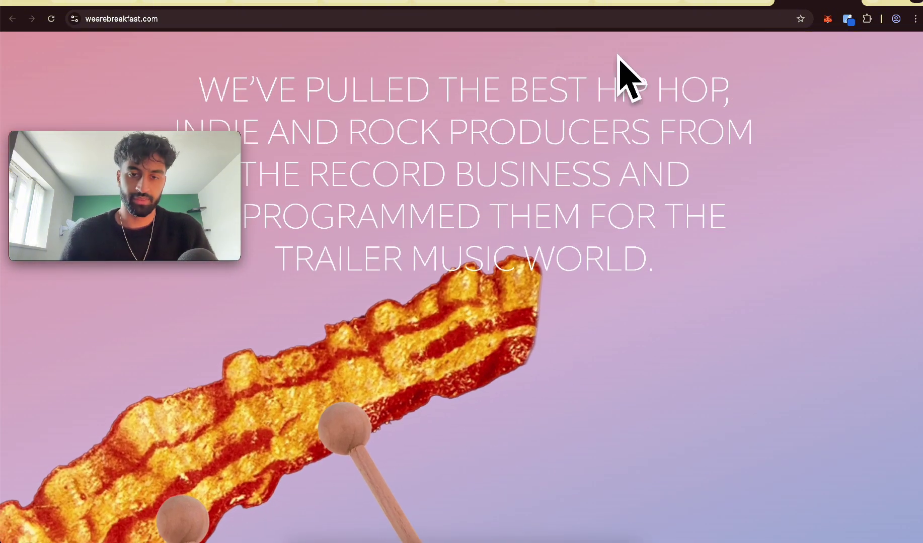
Step: Inspect the wearebreakfast headline with Font Finder, showing Equip-Thin at 65px, weight 100
{"action": "left_click", "coordinate": [867, 19]}
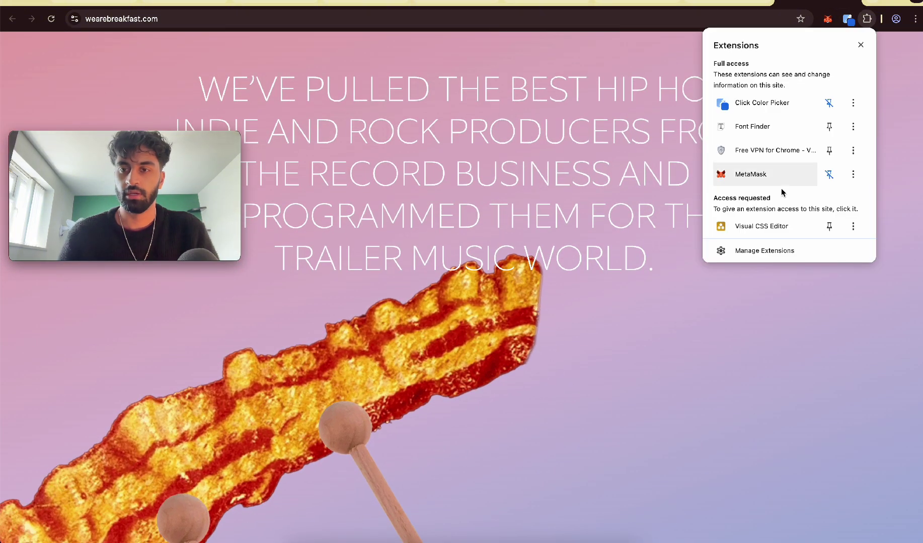
{"action": "left_click", "coordinate": [763, 128]}
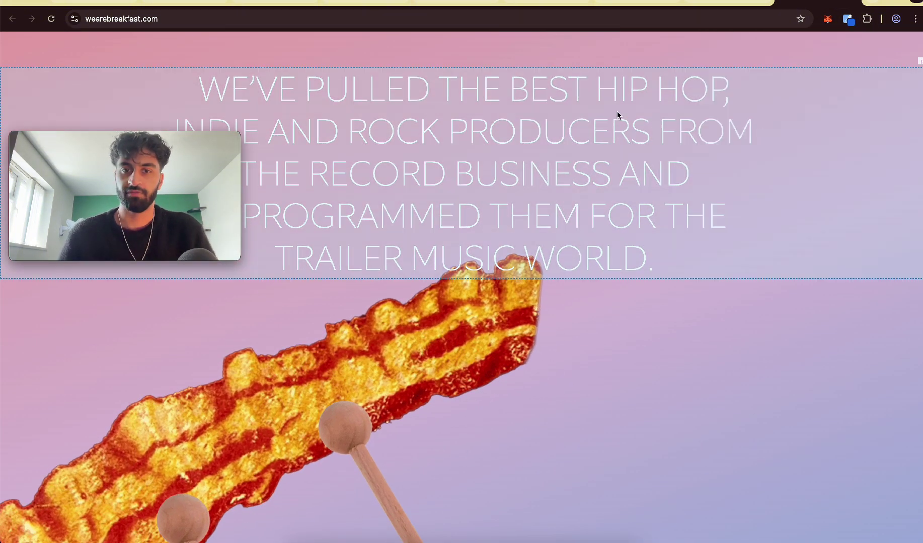
{"action": "left_click", "coordinate": [448, 93]}
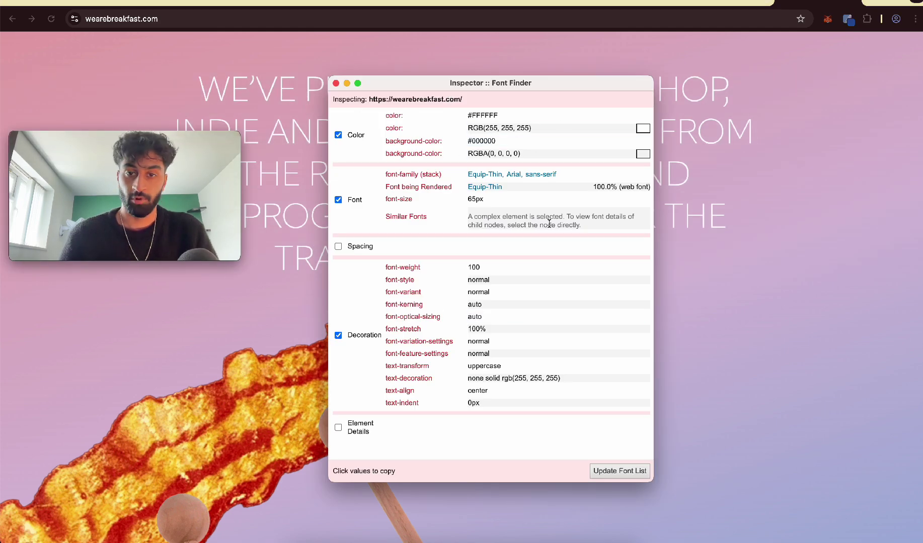
{"action": "scroll", "coordinate": [484, 191], "scroll_direction": "up", "scroll_amount": 5}
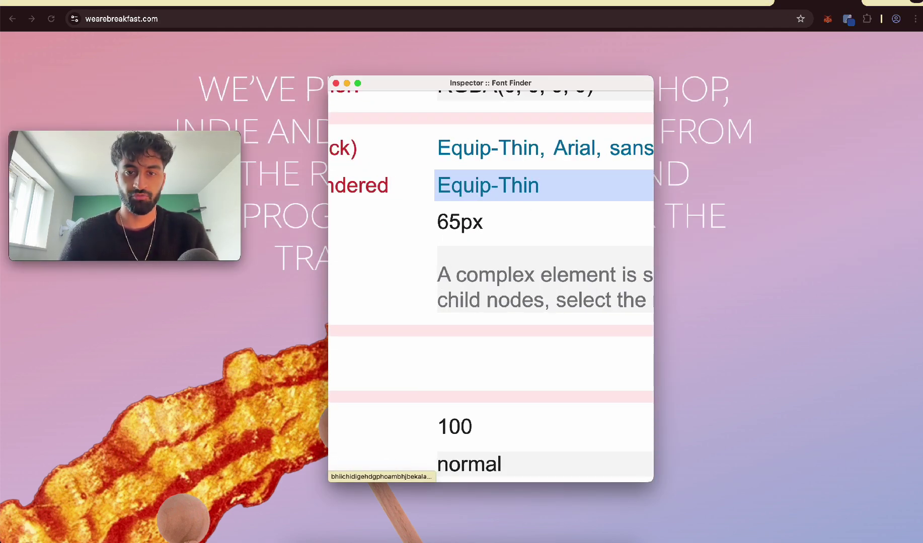
{"action": "scroll", "coordinate": [490, 190], "scroll_direction": "down", "scroll_amount": 5}
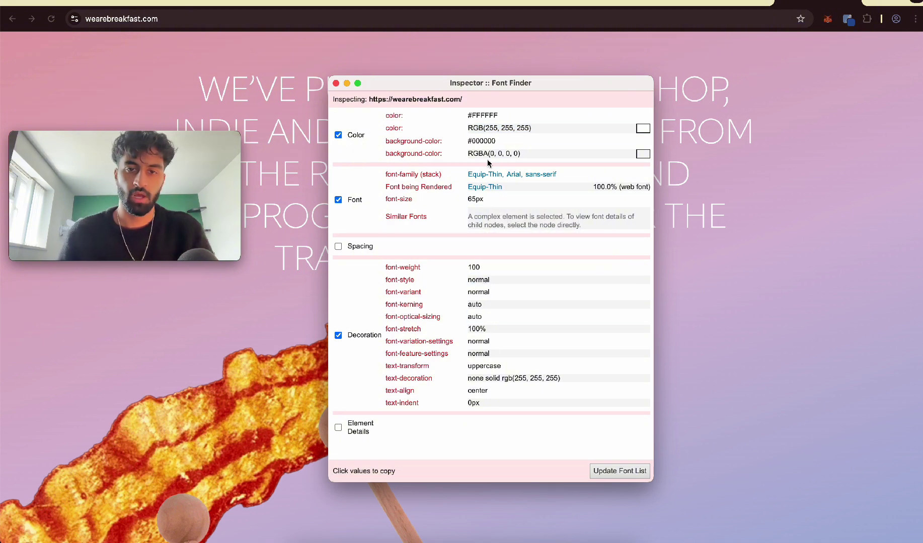
{"action": "right_click", "coordinate": [483, 184]}
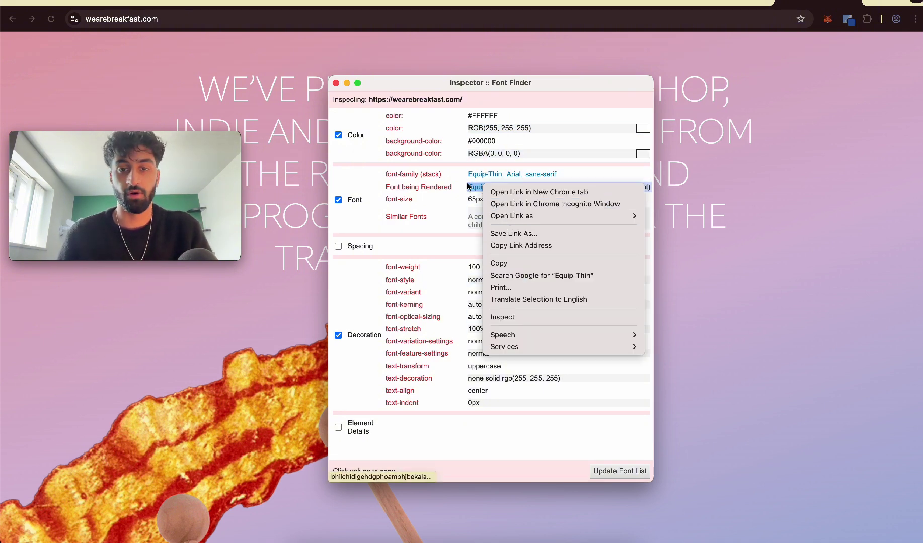
{"action": "left_click", "coordinate": [455, 190]}
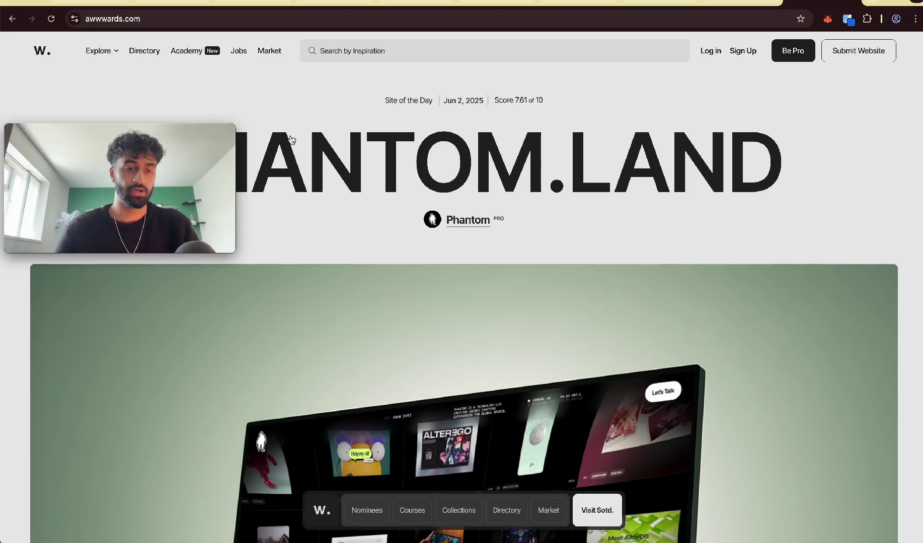
Step: Browse the Awwwards Sites of the Month gallery from the Explore menu
{"action": "left_click", "coordinate": [102, 51]}
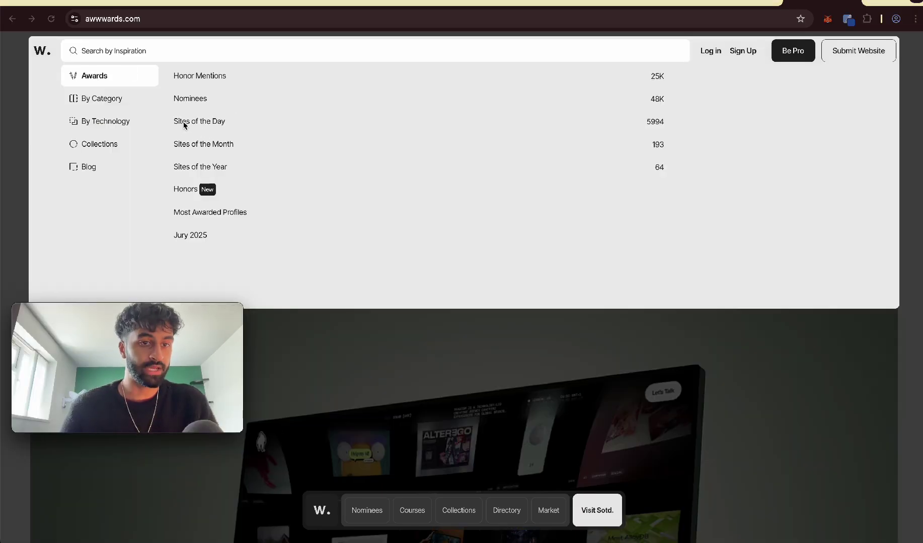
{"action": "left_click", "coordinate": [199, 145]}
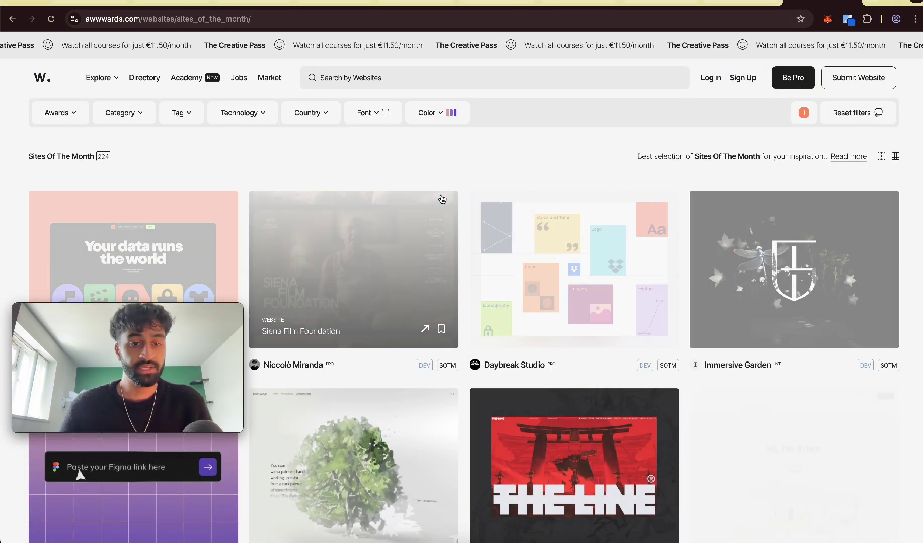
{"action": "scroll", "coordinate": [442, 199], "scroll_direction": "down", "scroll_amount": 3}
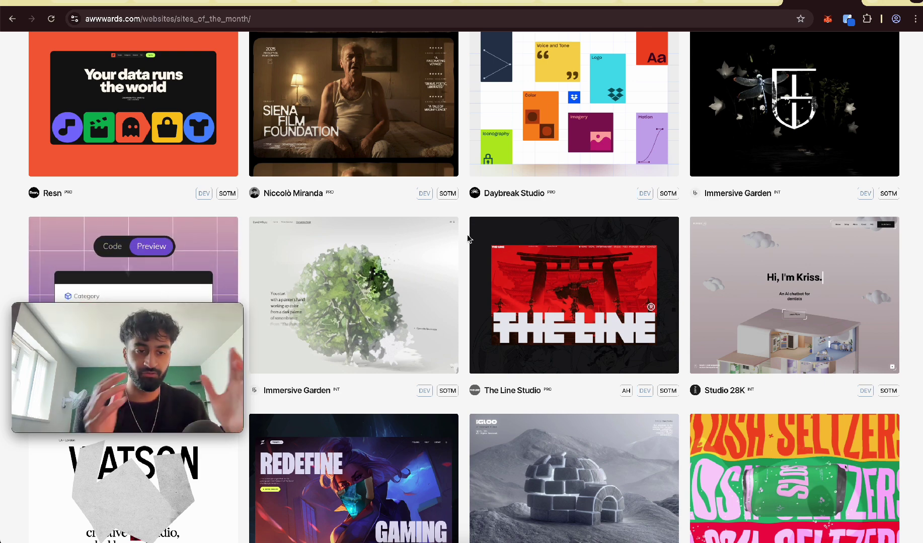
{"action": "scroll", "coordinate": [467, 238], "scroll_direction": "up", "scroll_amount": 3}
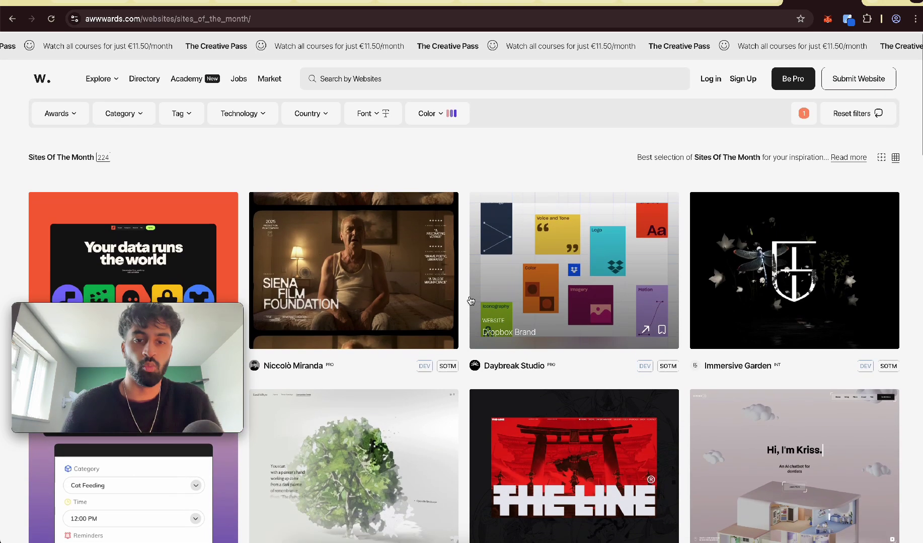
{"action": "scroll", "coordinate": [462, 324], "scroll_direction": "down", "scroll_amount": 15}
{"action": "scroll", "coordinate": [461, 326], "scroll_direction": "up", "scroll_amount": 6}
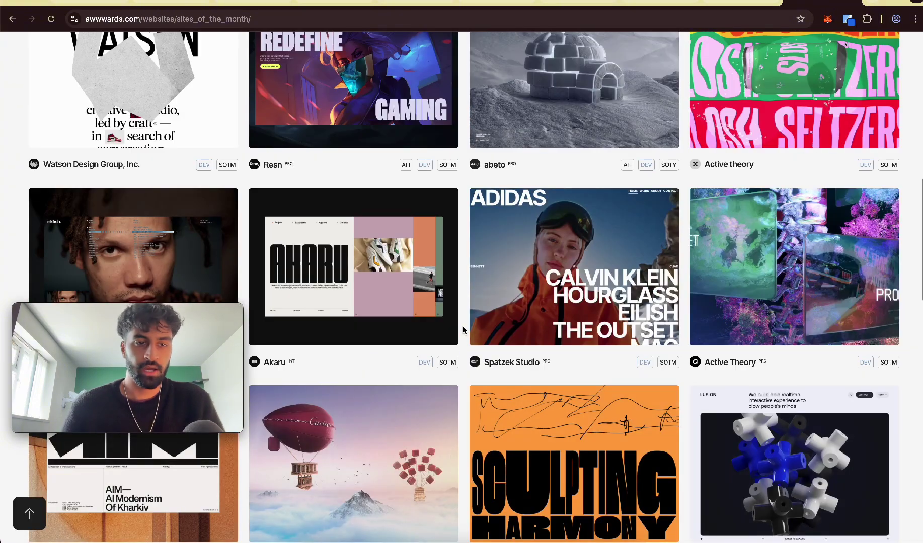
{"action": "scroll", "coordinate": [462, 326], "scroll_direction": "down", "scroll_amount": 3}
{"action": "scroll", "coordinate": [463, 330], "scroll_direction": "up", "scroll_amount": 3}
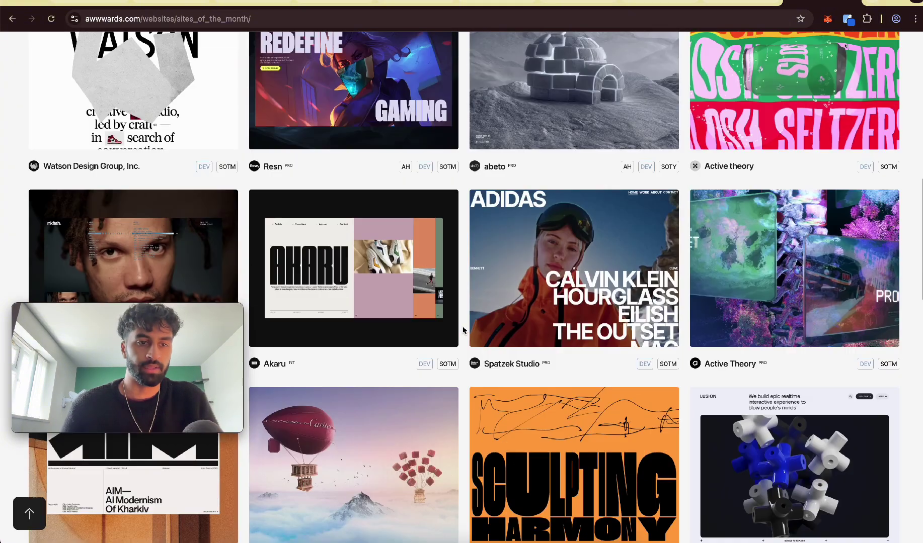
Step: Open the inkfish site from the gallery and scroll through it
{"action": "left_click", "coordinate": [167, 226]}
{"action": "scroll", "coordinate": [544, 178], "scroll_direction": "down", "scroll_amount": 18}
{"action": "scroll", "coordinate": [543, 179], "scroll_direction": "down", "scroll_amount": 10}
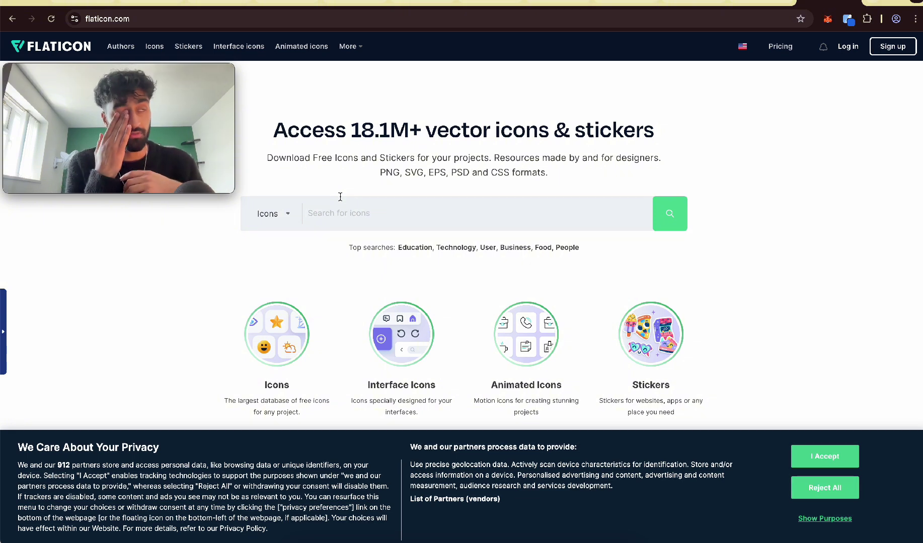
Step: Search Flaticon for 'builder' and open the monitor icon's free-icon details
{"action": "type", "text": "build"}
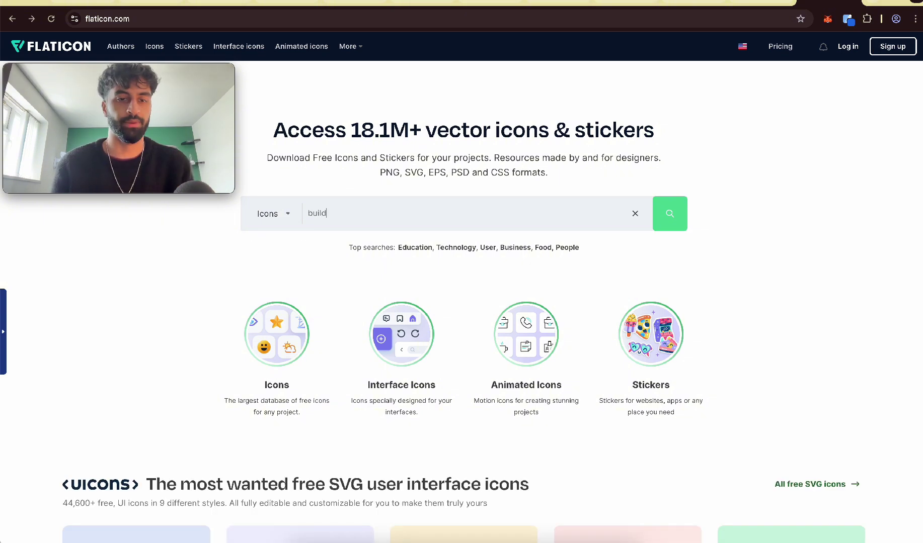
{"action": "type", "text": "er"}
{"action": "key", "text": "Return"}
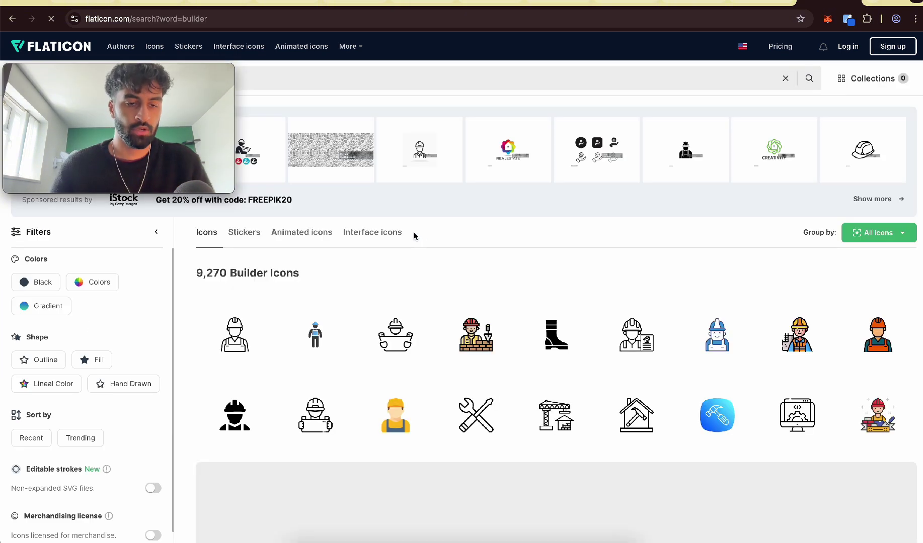
{"action": "scroll", "coordinate": [458, 258], "scroll_direction": "down", "scroll_amount": 8}
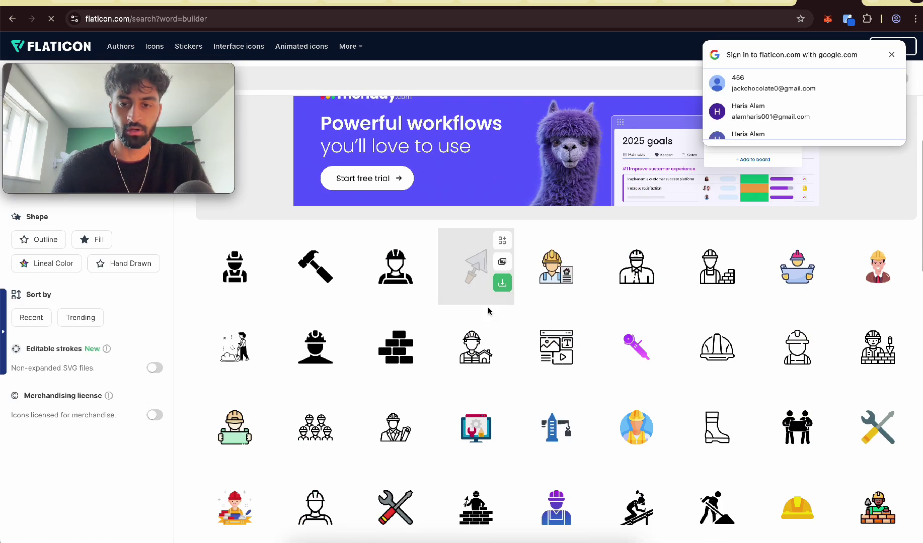
{"action": "scroll", "coordinate": [389, 324], "scroll_direction": "up", "scroll_amount": 5}
{"action": "scroll", "coordinate": [389, 324], "scroll_direction": "up", "scroll_amount": 3}
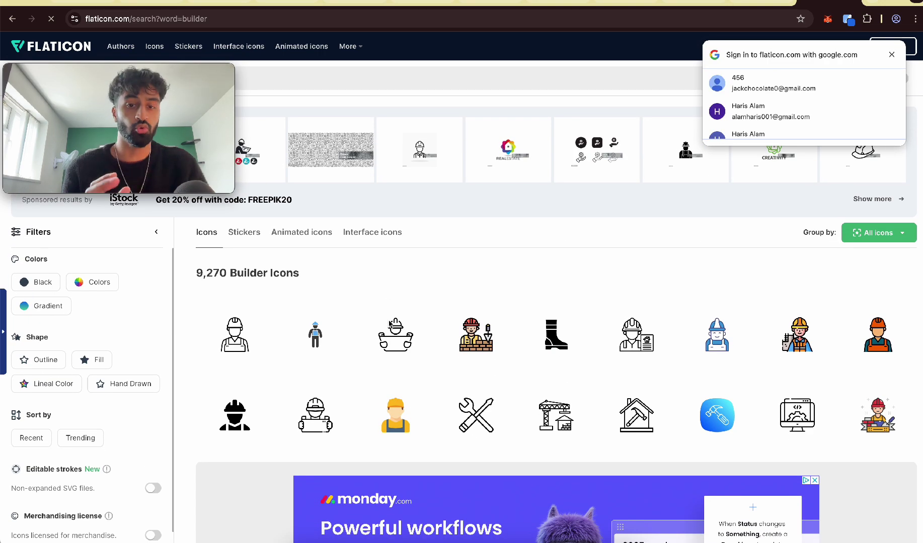
{"action": "scroll", "coordinate": [574, 352], "scroll_direction": "down", "scroll_amount": 3}
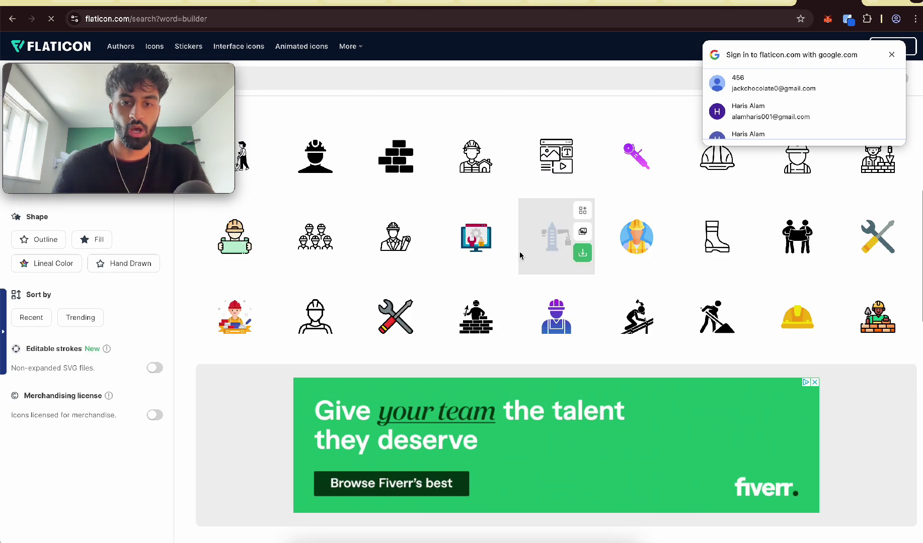
{"action": "left_click", "coordinate": [478, 235]}
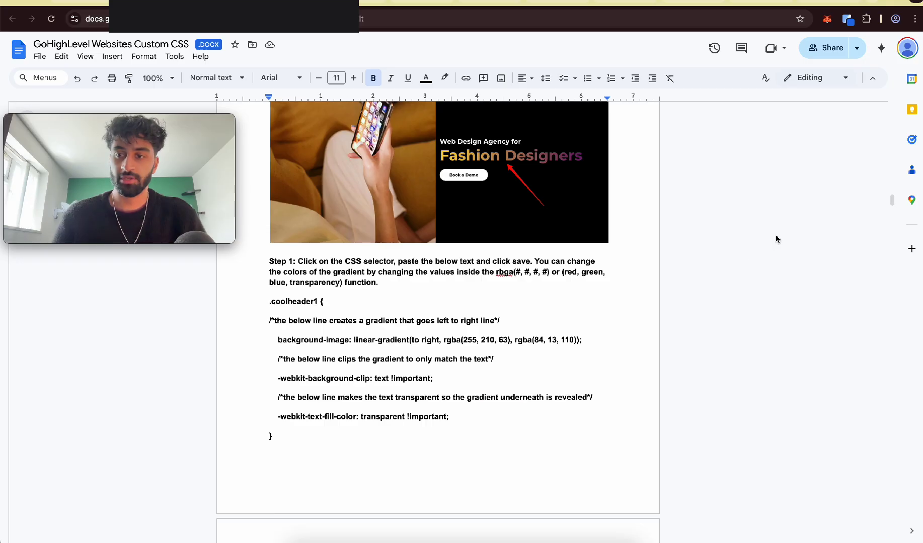
Step: Scroll the Custom CSS doc from the gradient overlay section down to Example 2's gradientbold1 code
{"action": "scroll", "coordinate": [776, 239], "scroll_direction": "down", "scroll_amount": 10}
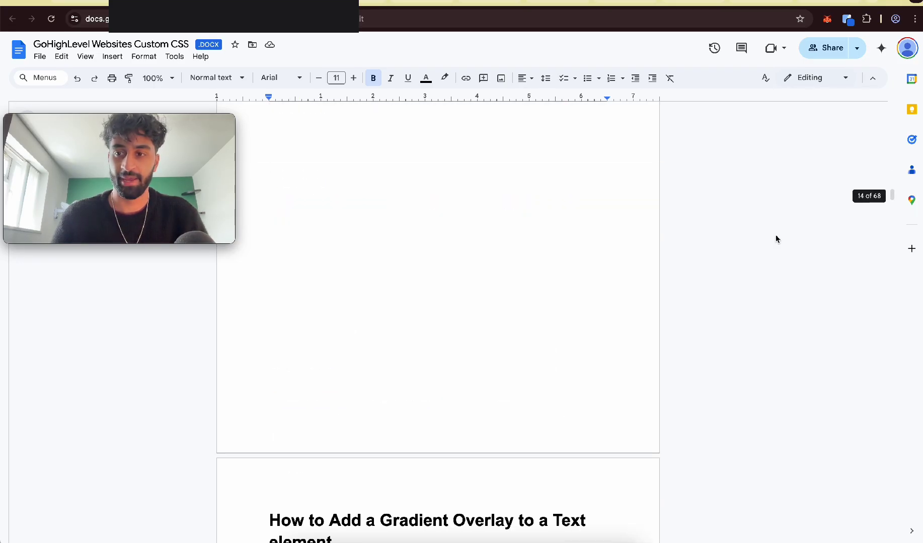
{"action": "scroll", "coordinate": [777, 239], "scroll_direction": "down", "scroll_amount": 8}
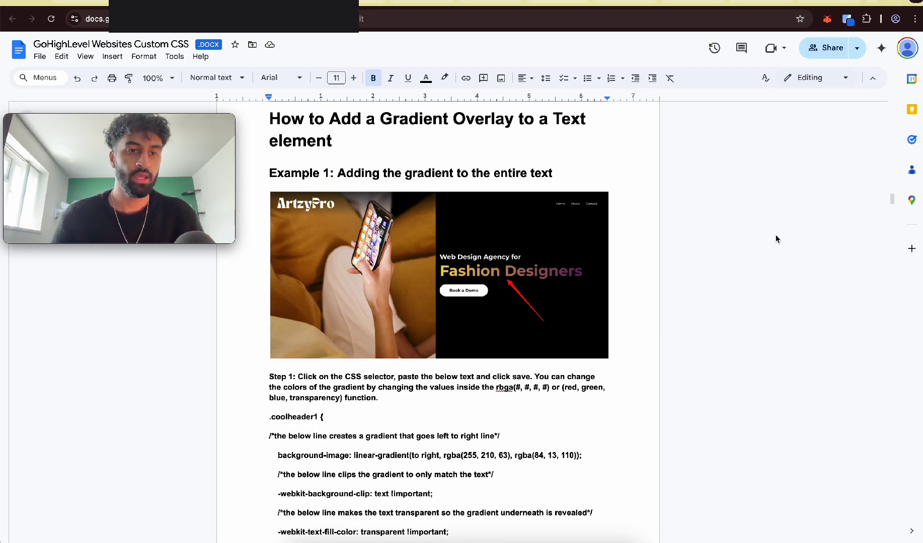
{"action": "scroll", "coordinate": [776, 239], "scroll_direction": "up", "scroll_amount": 1}
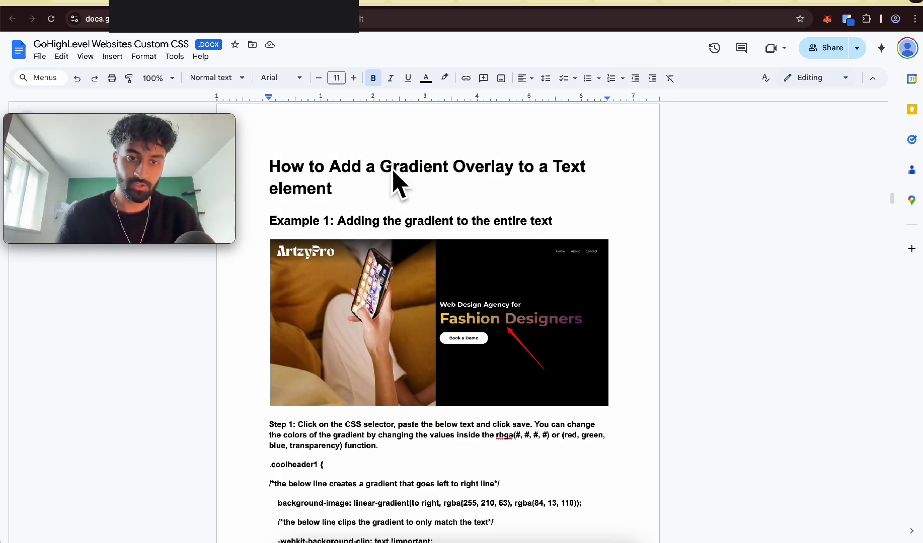
{"action": "left_click", "coordinate": [468, 182]}
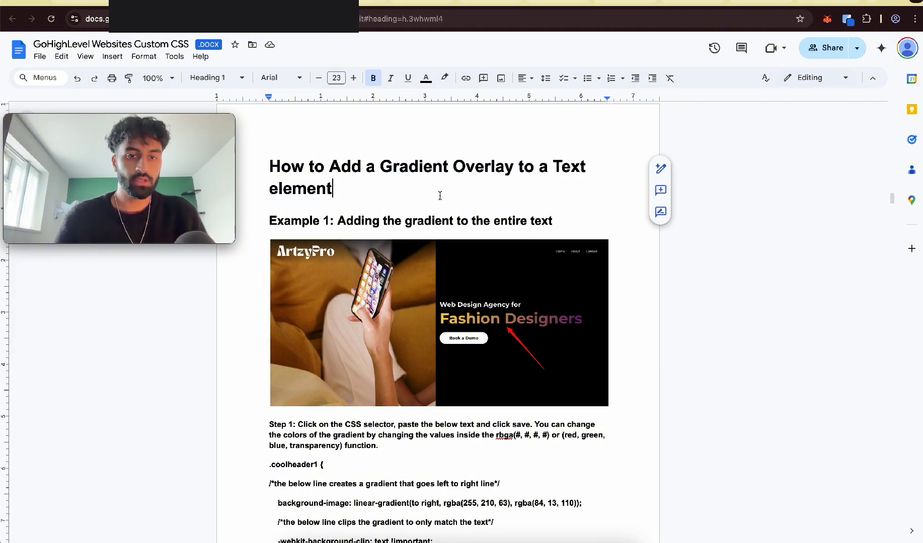
{"action": "left_click_drag", "start_coordinate": [439, 196], "coordinate": [380, 166]}
{"action": "left_click", "coordinate": [381, 166]}
{"action": "scroll", "coordinate": [381, 165], "scroll_direction": "down", "scroll_amount": 5}
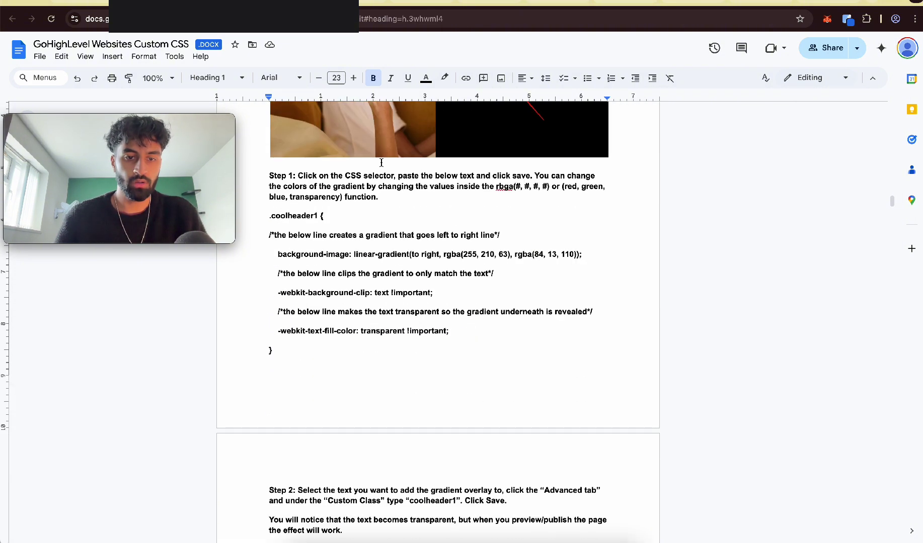
{"action": "scroll", "coordinate": [381, 163], "scroll_direction": "down", "scroll_amount": 10}
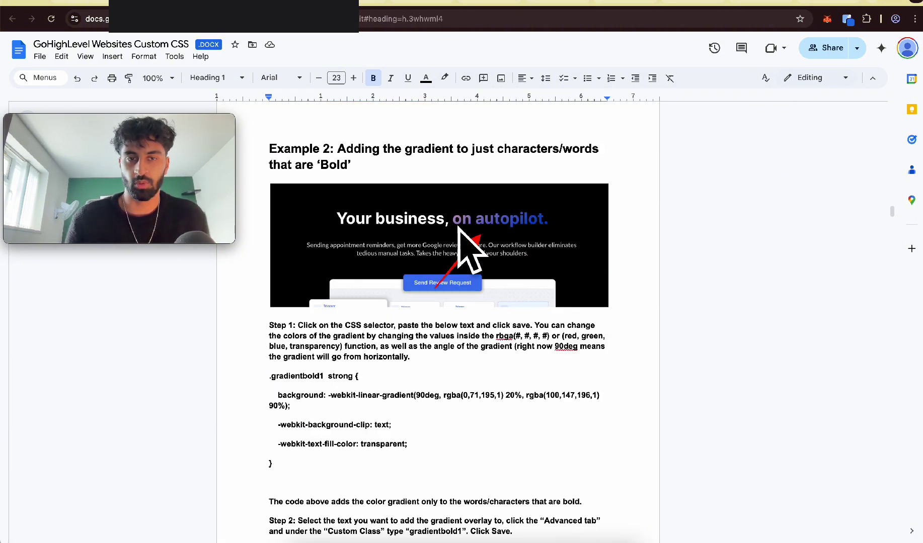
{"action": "scroll", "coordinate": [490, 245], "scroll_direction": "down", "scroll_amount": 1}
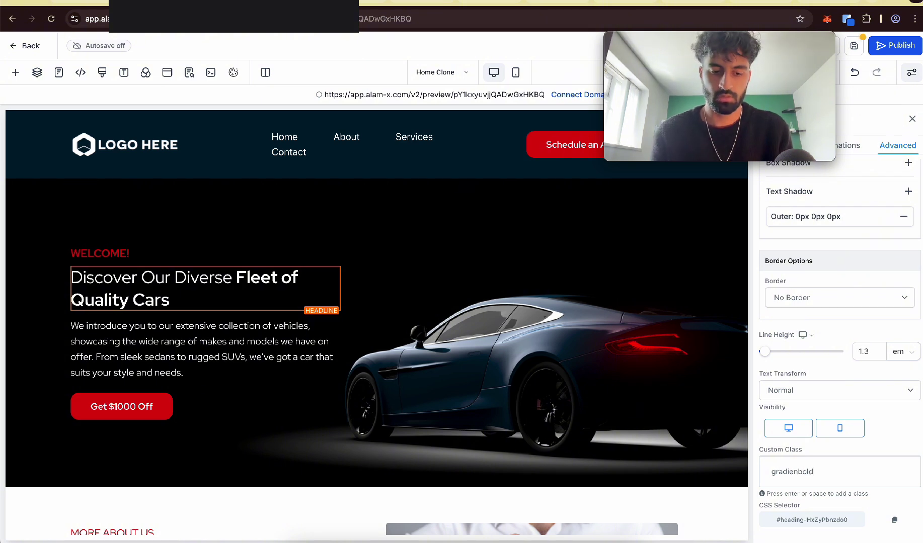
Step: Add gradientbold1 as the headline's custom class and select the words 'Fleet of Quality Cars'
{"action": "key", "text": "Return"}
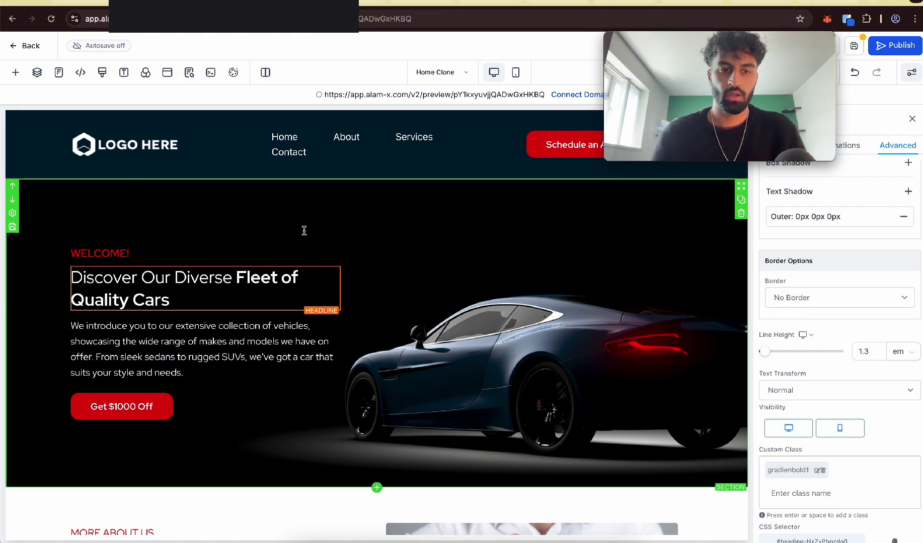
{"action": "left_click", "coordinate": [104, 72]}
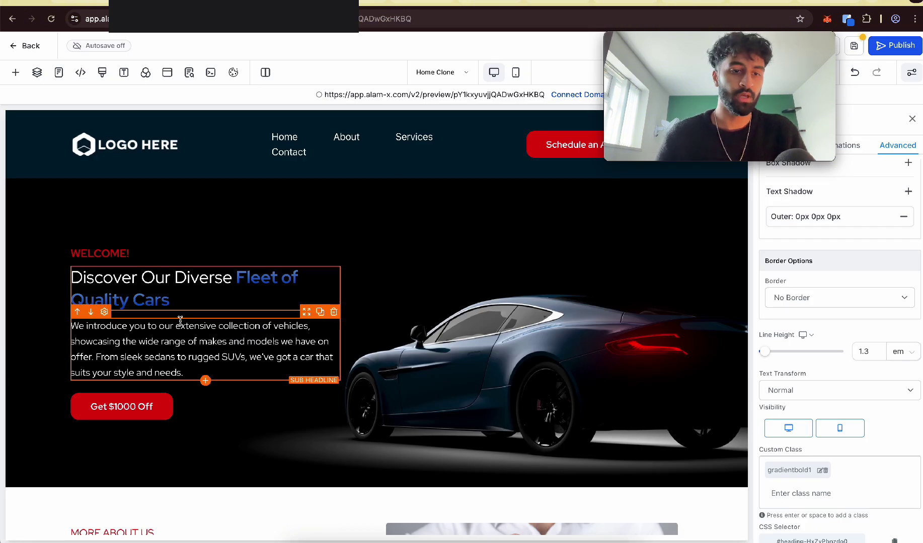
{"action": "double_click", "coordinate": [264, 280]}
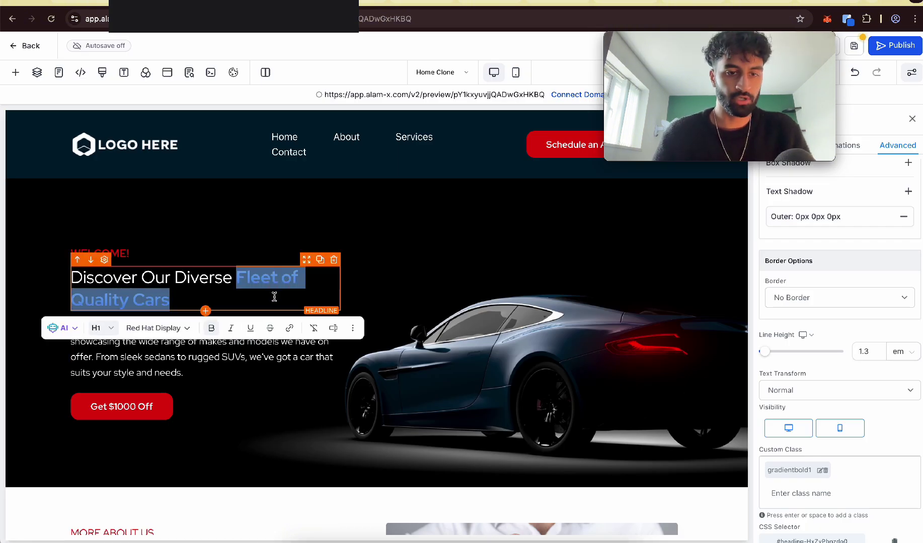
{"action": "left_click_drag", "start_coordinate": [274, 295], "coordinate": [246, 270]}
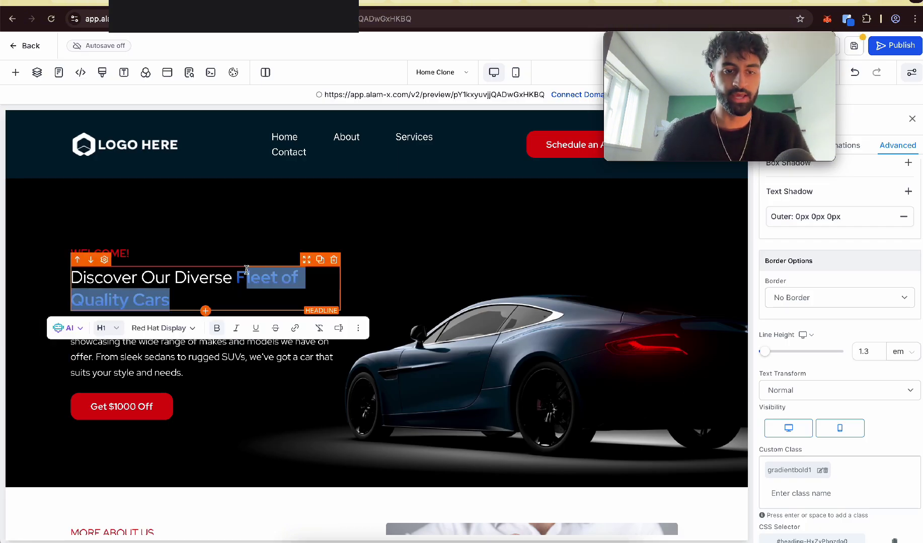
{"action": "left_click", "coordinate": [102, 73]}
Step: Paste the gradient CSS into ChatGPT asking to change the colour from pink to purple
{"action": "key", "text": "ctrl+a"}
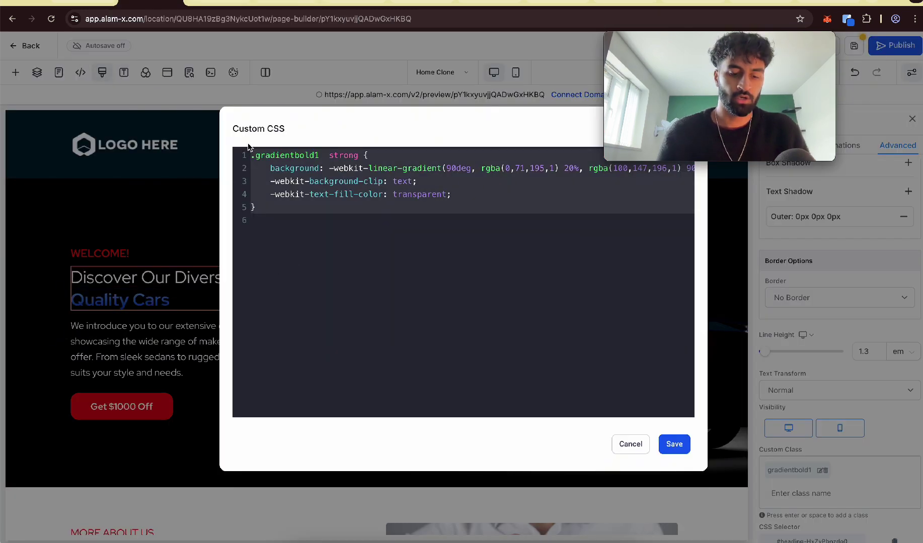
{"action": "key", "text": "ctrl+c"}
{"action": "key", "text": "ctrl+Tab"}
{"action": "key", "text": "ctrl+v"}
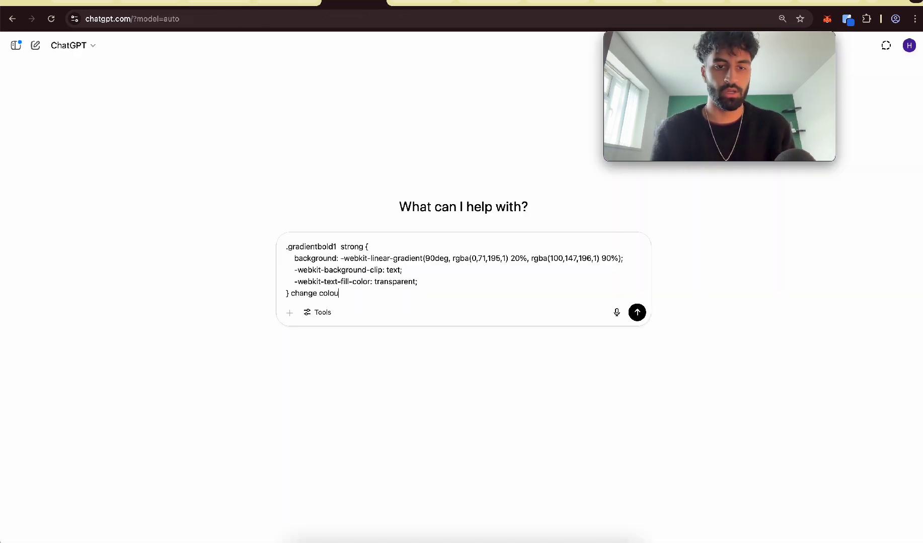
{"action": "type", "text": "change colour from pink to p"}
{"action": "type", "text": "urple"}
{"action": "key", "text": "Return"}
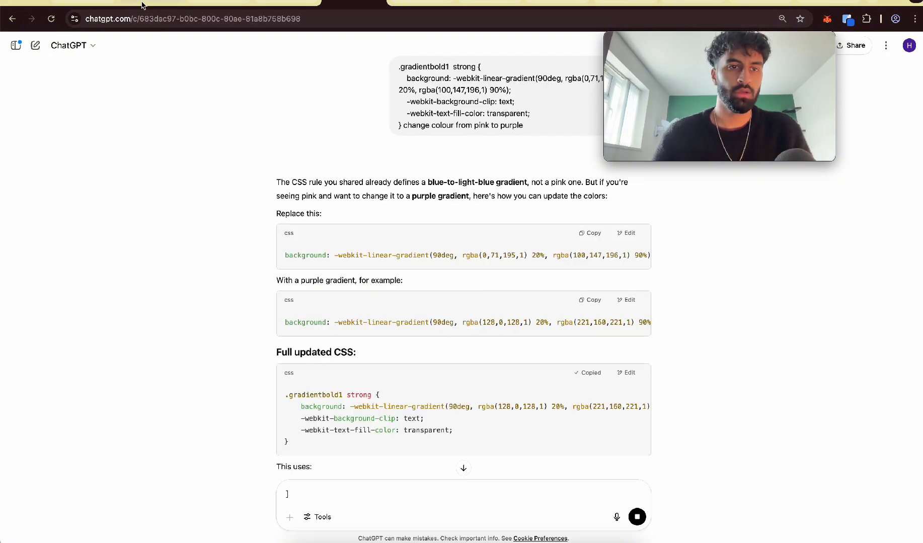
Step: Clear the old gradient code from the page's Custom CSS editor
{"action": "left_click", "coordinate": [142, 5]}
{"action": "key", "text": "ctrl+a"}
{"action": "key", "text": "BackSpace"}
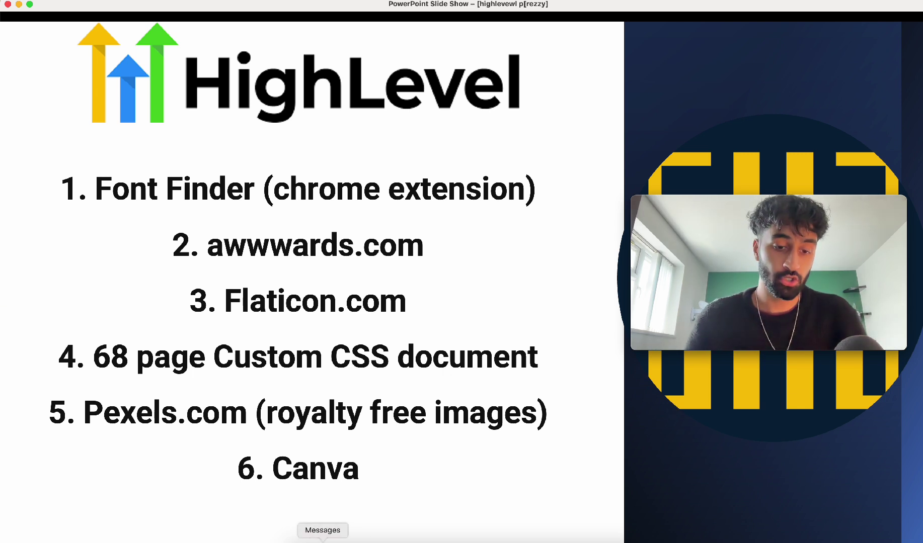
Step: Return from the slideshow to the GoHighLevel page builder
{"action": "left_click", "coordinate": [299, 540]}
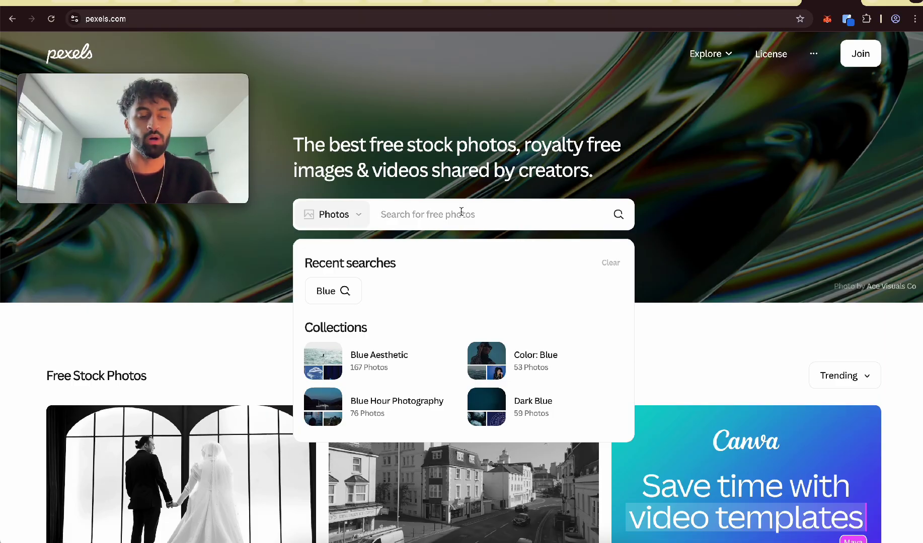
Step: Search Pexels for 'builder' videos and download the HD blueprint stock video
{"action": "type", "text": "builder"}
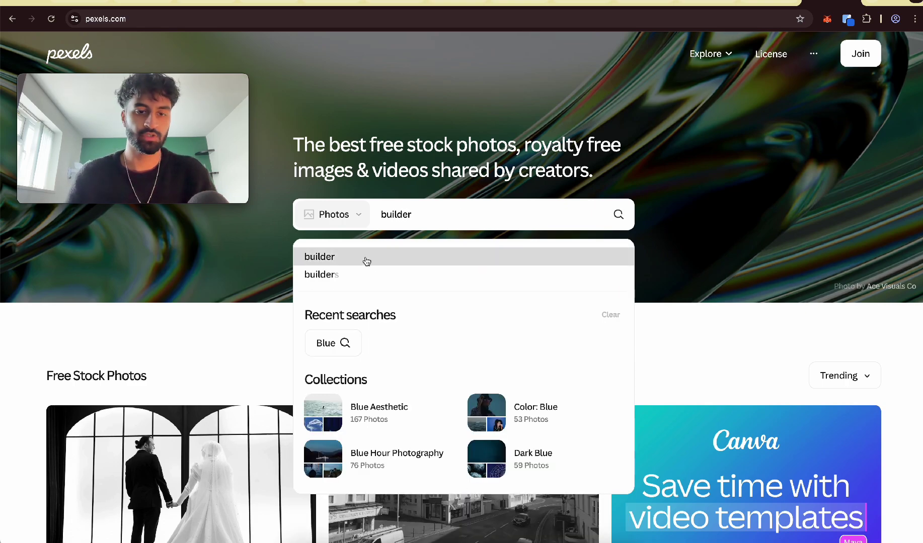
{"action": "left_click", "coordinate": [366, 259]}
{"action": "scroll", "coordinate": [368, 277], "scroll_direction": "down", "scroll_amount": 15}
{"action": "scroll", "coordinate": [370, 296], "scroll_direction": "up", "scroll_amount": 7}
{"action": "scroll", "coordinate": [370, 296], "scroll_direction": "up", "scroll_amount": 5}
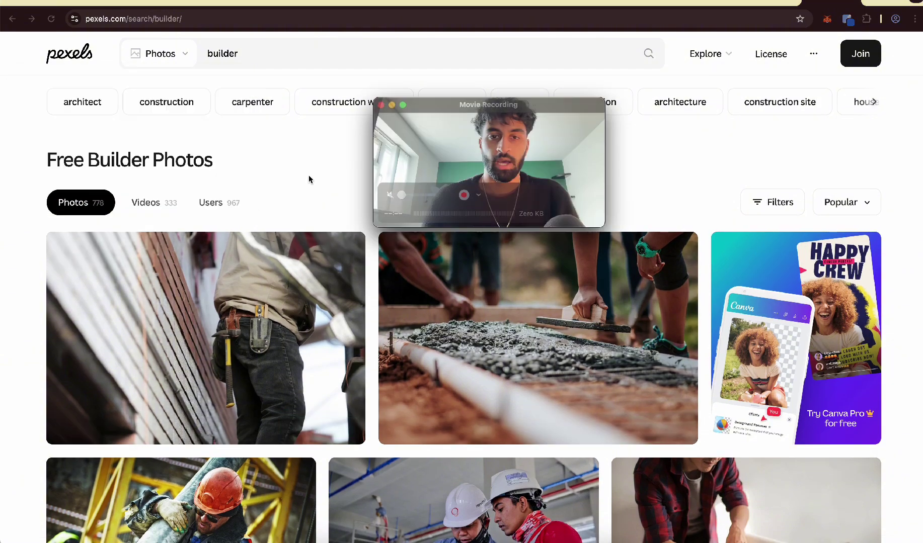
{"action": "left_click", "coordinate": [163, 202]}
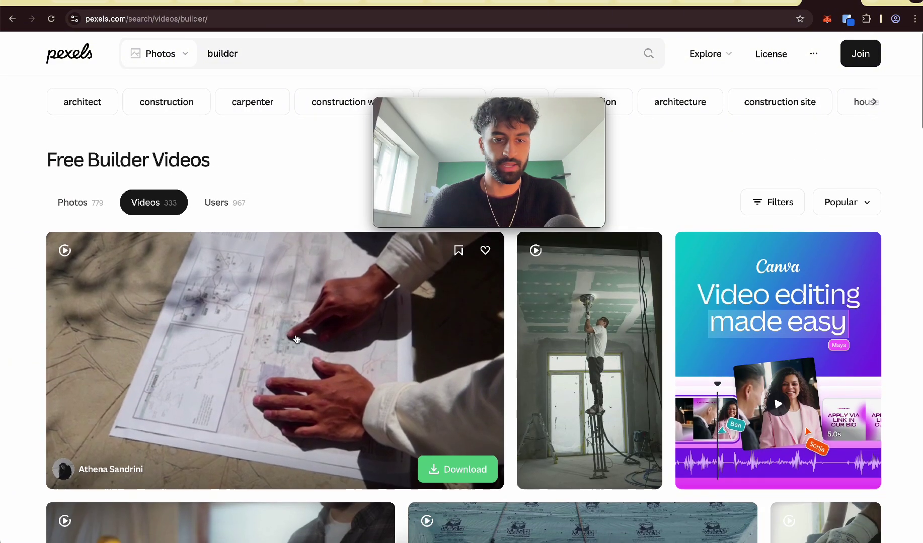
{"action": "scroll", "coordinate": [307, 346], "scroll_direction": "down", "scroll_amount": 3}
{"action": "scroll", "coordinate": [310, 347], "scroll_direction": "up", "scroll_amount": 2}
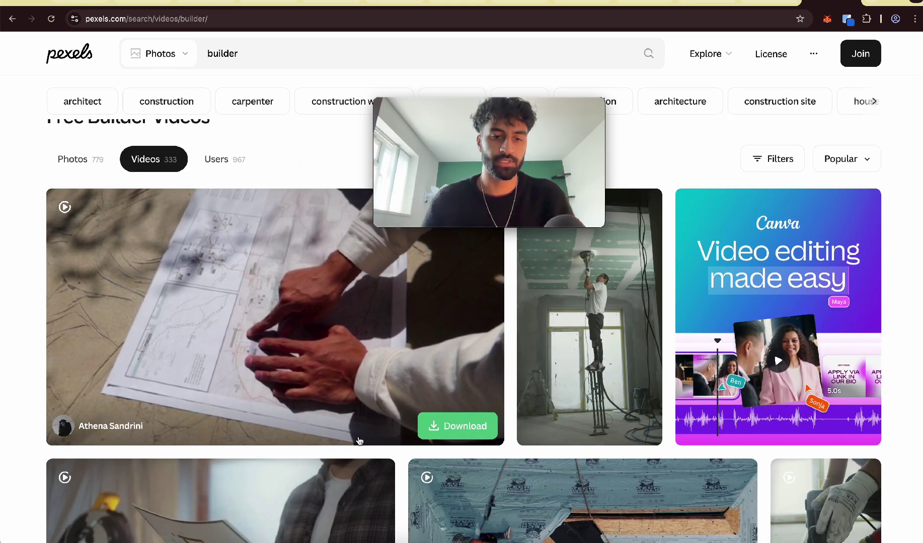
{"action": "left_click", "coordinate": [455, 426]}
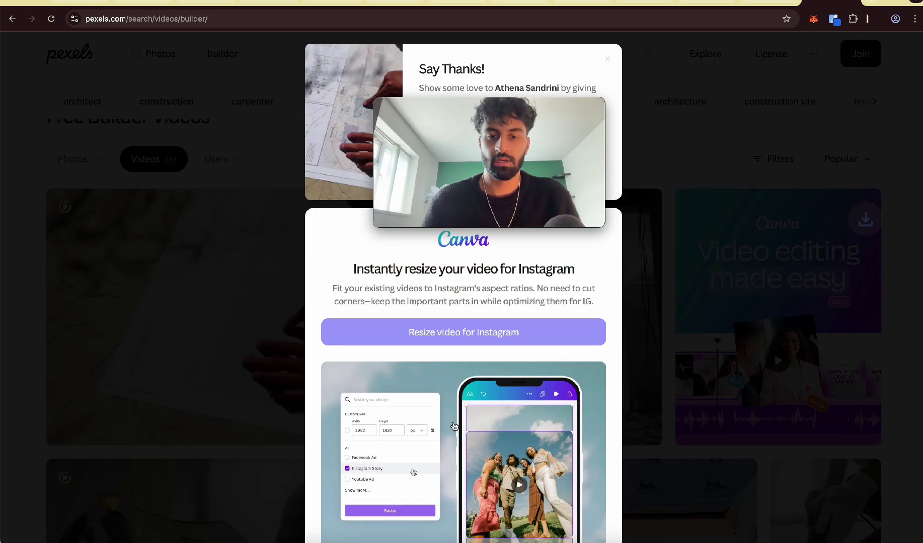
{"action": "left_click", "coordinate": [876, 19]}
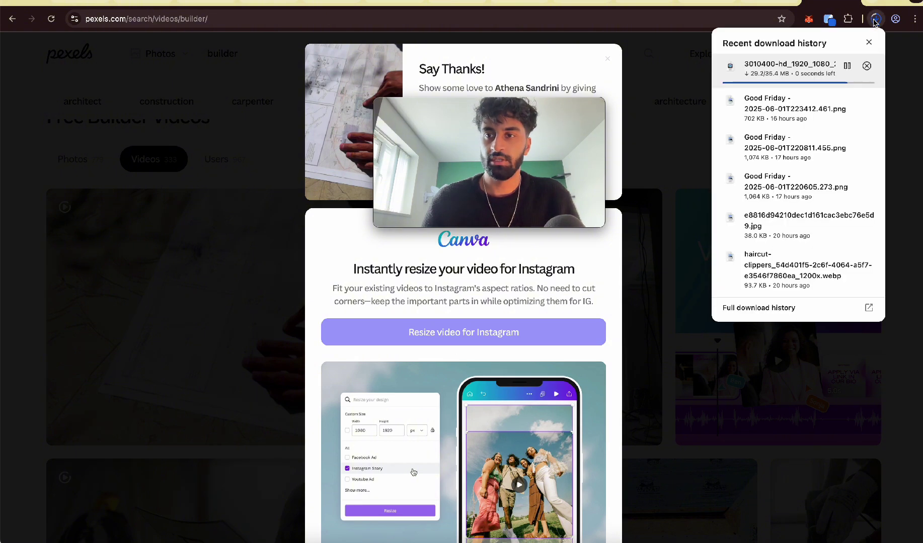
Step: Set the hero section's background to video using the uploaded Pexels blueprint mp4
{"action": "key", "text": "ctrl+shift+Tab"}
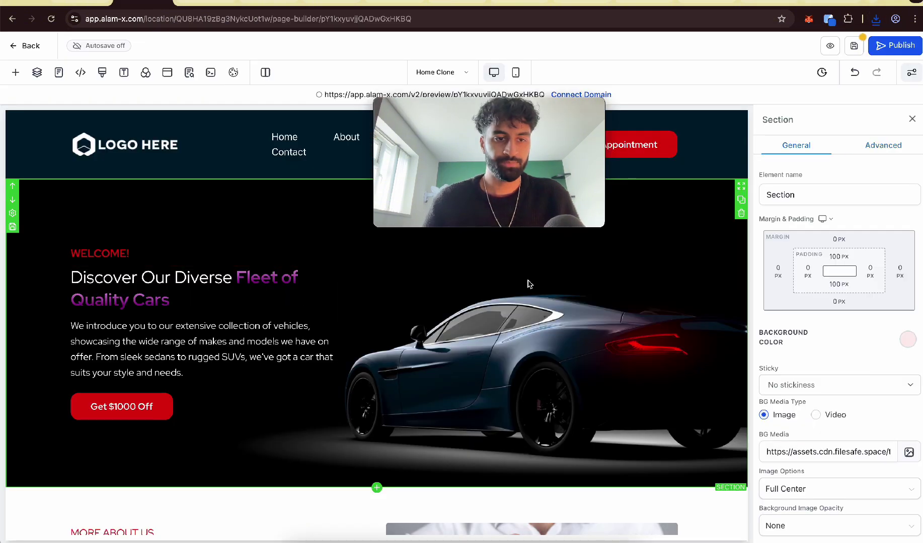
{"action": "left_click", "coordinate": [816, 415]}
{"action": "left_click", "coordinate": [909, 452]}
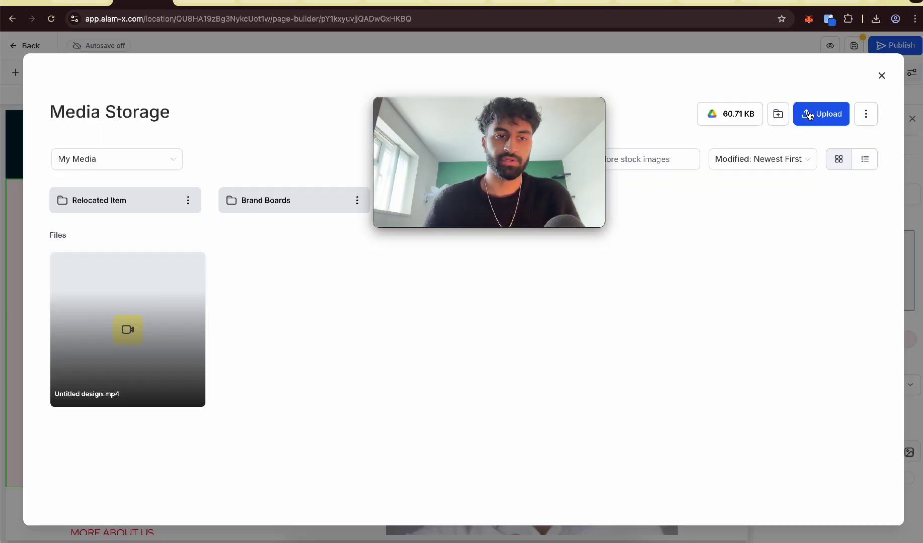
{"action": "left_click", "coordinate": [809, 115]}
{"action": "double_click", "coordinate": [309, 141]}
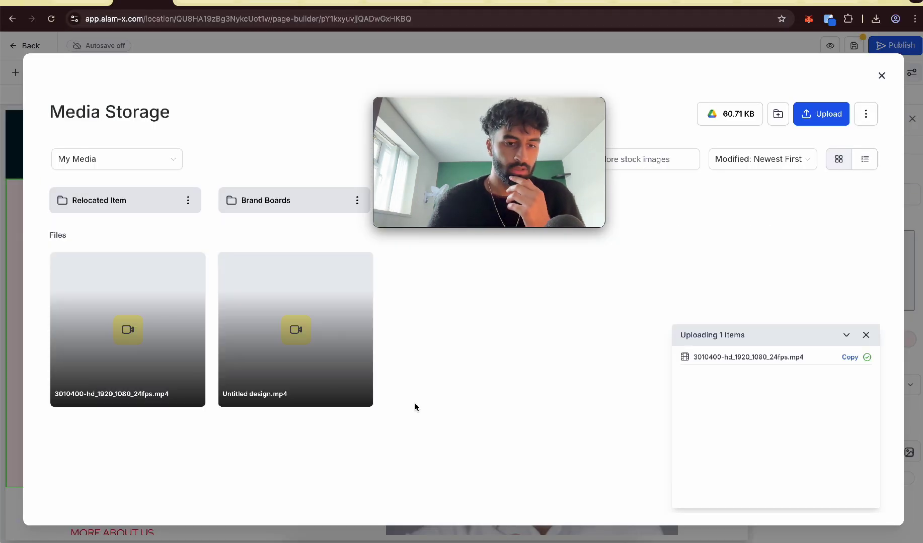
{"action": "left_click", "coordinate": [114, 306]}
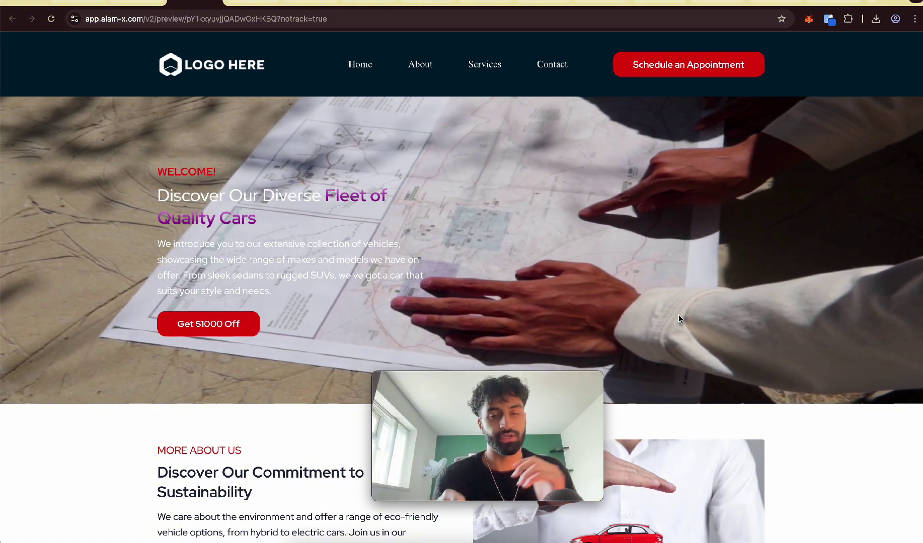
{"action": "scroll", "coordinate": [578, 284], "scroll_direction": "down", "scroll_amount": 5}
{"action": "scroll", "coordinate": [578, 283], "scroll_direction": "up", "scroll_amount": 5}
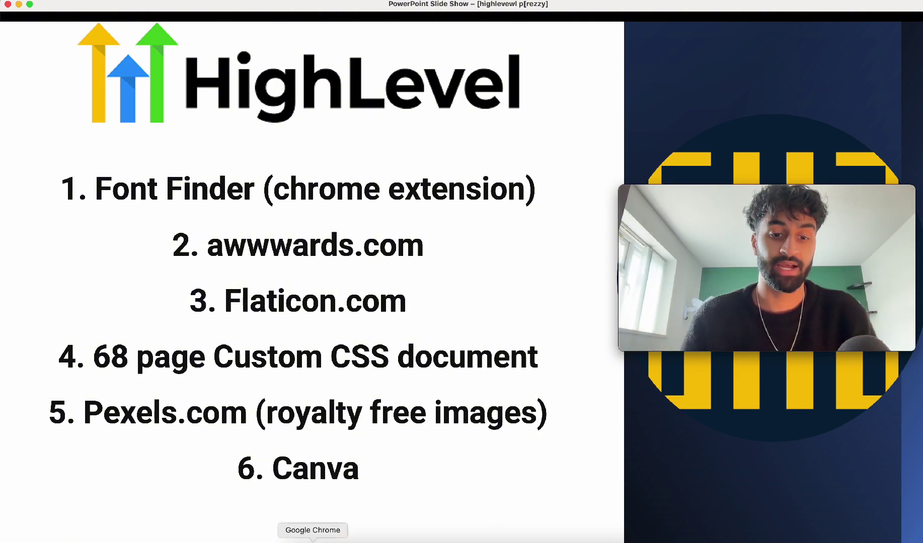
Step: Leave the PowerPoint resource slide and return to Chrome's blank Canva logo canvas
{"action": "left_click", "coordinate": [312, 540]}
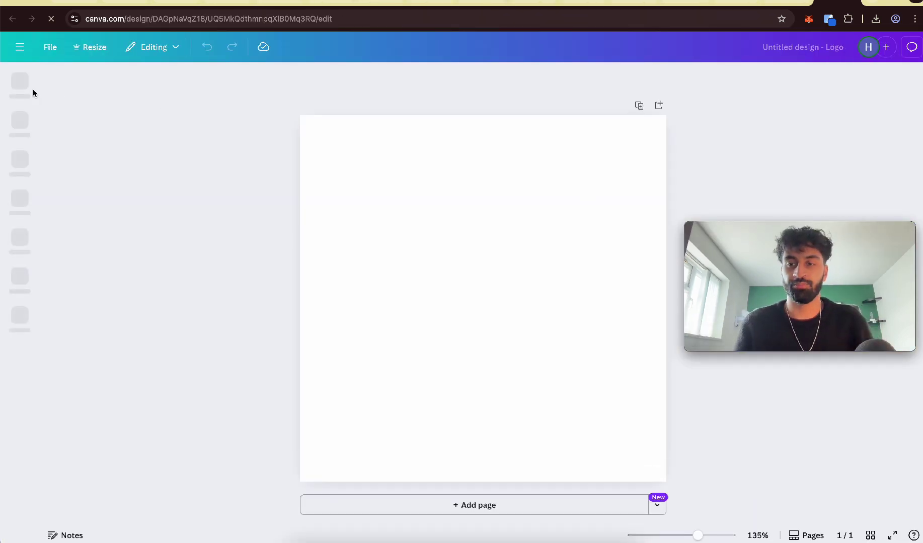
Step: Search logo templates for 'builder' and apply the BUILDER HOMES template
{"action": "left_click", "coordinate": [111, 86]}
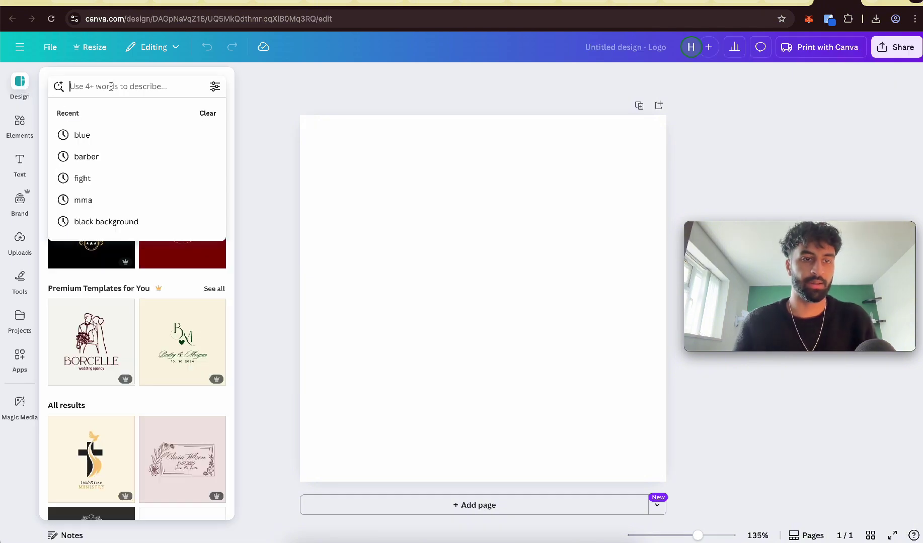
{"action": "type", "text": "buolde"}
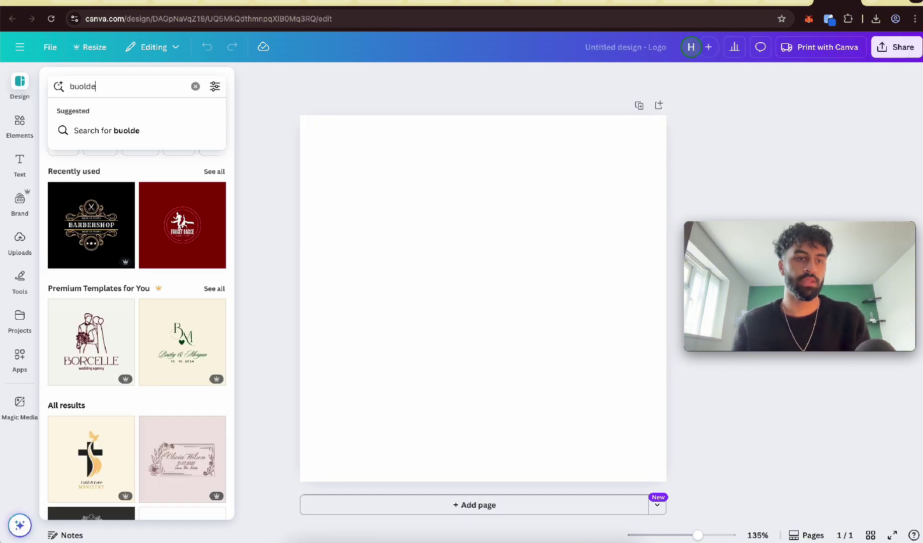
{"action": "key", "text": "BackSpace"}
{"action": "key", "text": "BackSpace"}
{"action": "key", "text": "BackSpace"}
{"action": "key", "text": "BackSpace"}
{"action": "type", "text": "ilder"}
{"action": "key", "text": "Return"}
{"action": "scroll", "coordinate": [155, 252], "scroll_direction": "down", "scroll_amount": 2}
{"action": "scroll", "coordinate": [152, 251], "scroll_direction": "up", "scroll_amount": 2}
{"action": "left_click", "coordinate": [98, 218]}
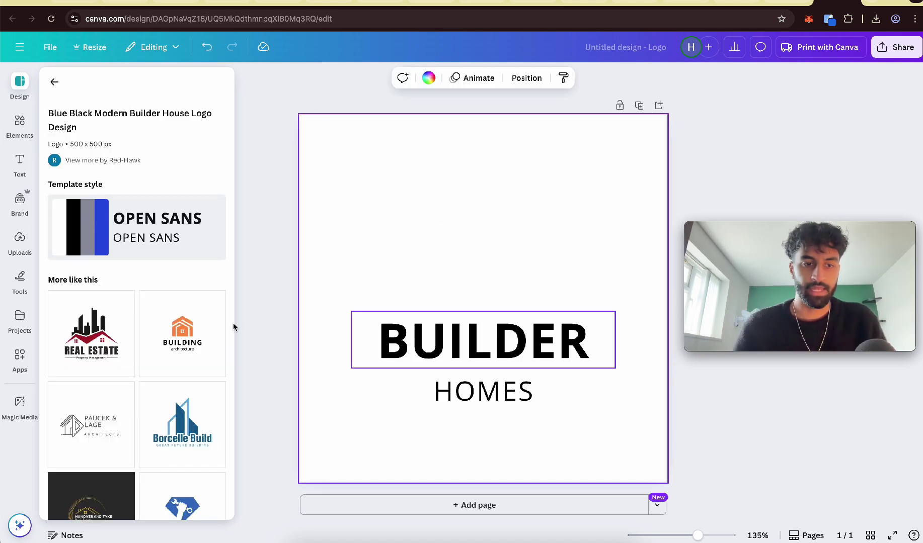
Step: Duplicate the logo page and add the REAL ESTATE template as a new page
{"action": "left_click", "coordinate": [620, 106]}
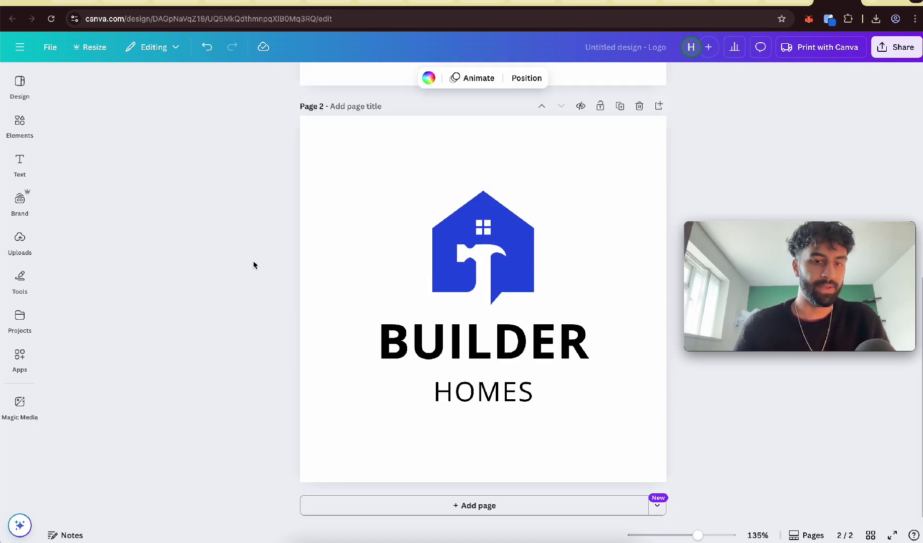
{"action": "left_click", "coordinate": [8, 98]}
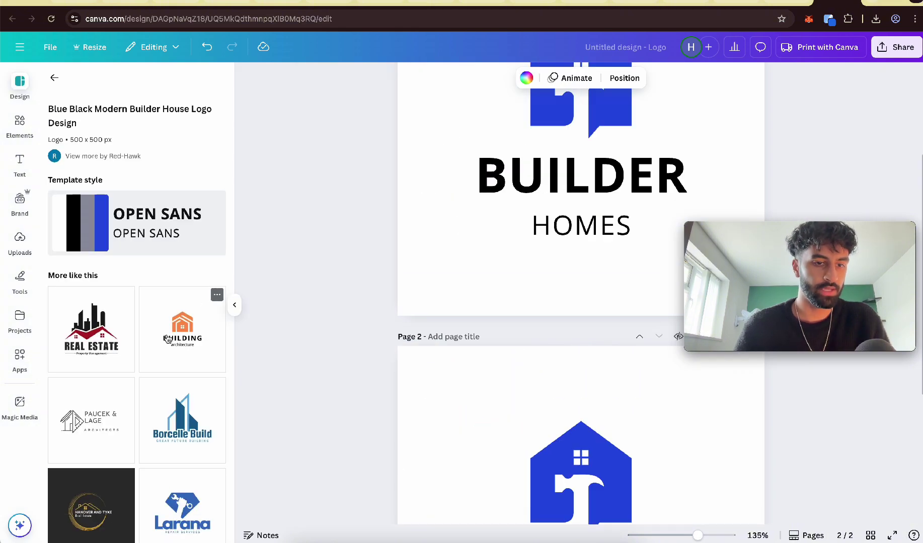
{"action": "left_click", "coordinate": [130, 331]}
{"action": "left_click", "coordinate": [513, 316]}
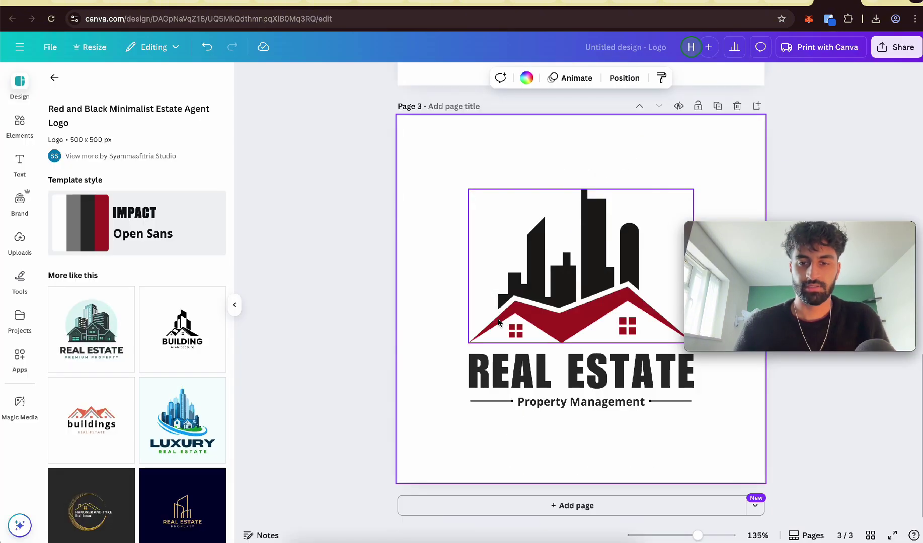
Step: Replace page 1's blue house icon with the skyline and red roof graphic above BUILDER
{"action": "left_click", "coordinate": [578, 244]}
{"action": "scroll", "coordinate": [579, 244], "scroll_direction": "up", "scroll_amount": 15}
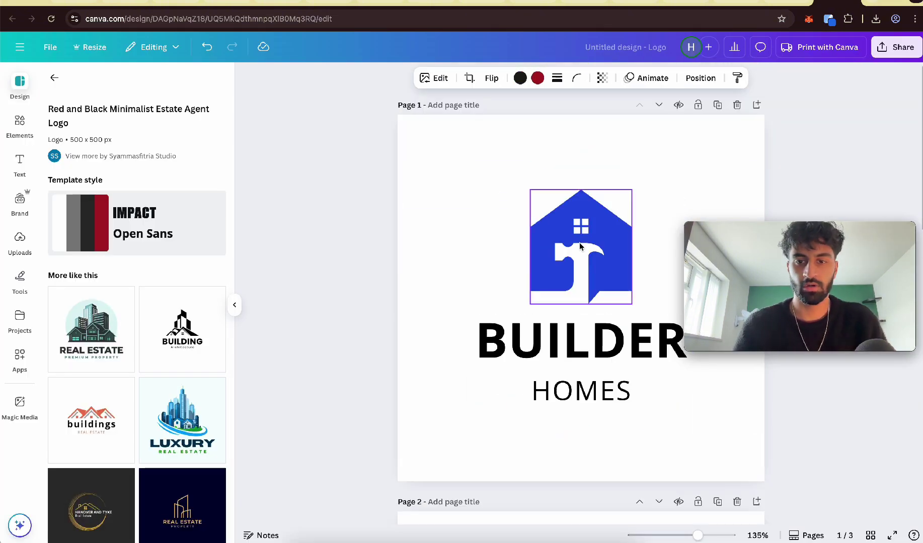
{"action": "left_click", "coordinate": [570, 259]}
{"action": "key", "text": "Delete"}
{"action": "key", "text": "ctrl+v"}
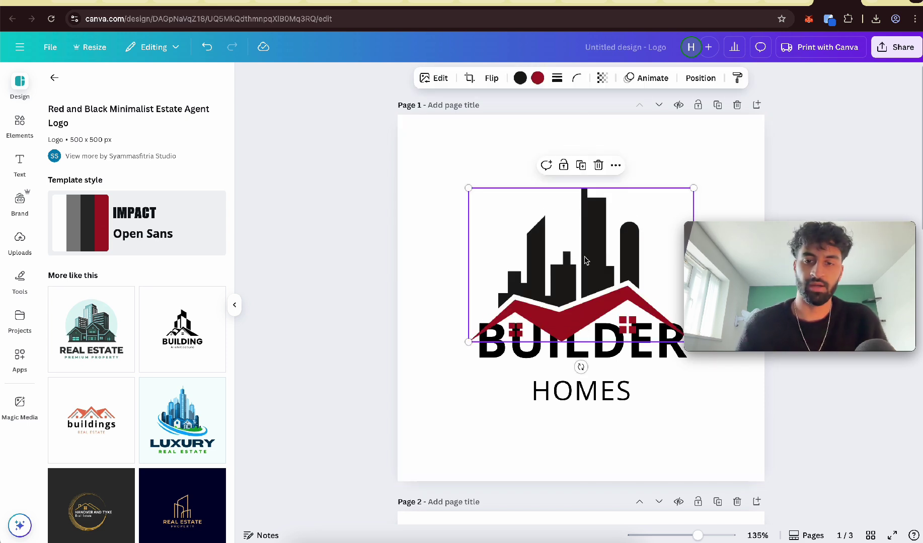
{"action": "left_click_drag", "start_coordinate": [583, 257], "coordinate": [584, 236]}
{"action": "left_click", "coordinate": [796, 174]}
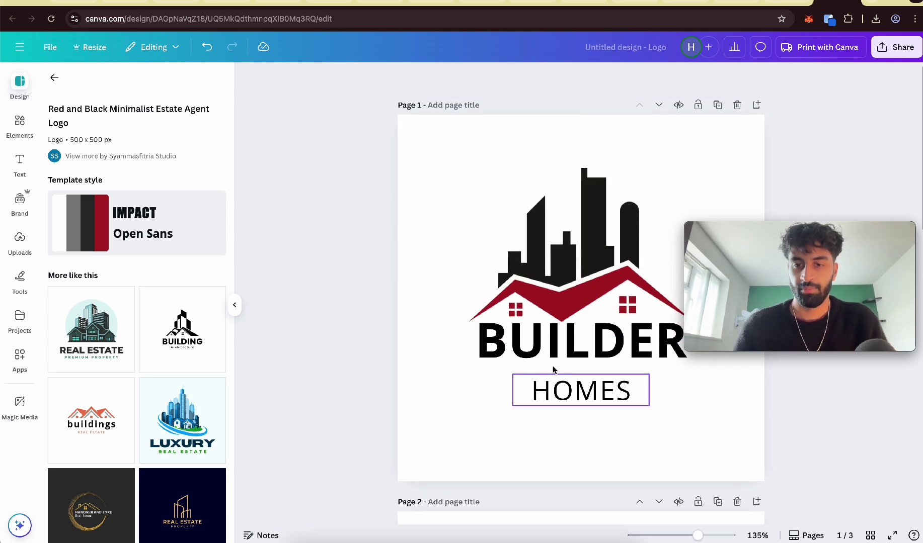
Step: Select everything on page 1 and enlarge the logo to fill the page
{"action": "left_click", "coordinate": [563, 359]}
{"action": "left_click", "coordinate": [690, 406]}
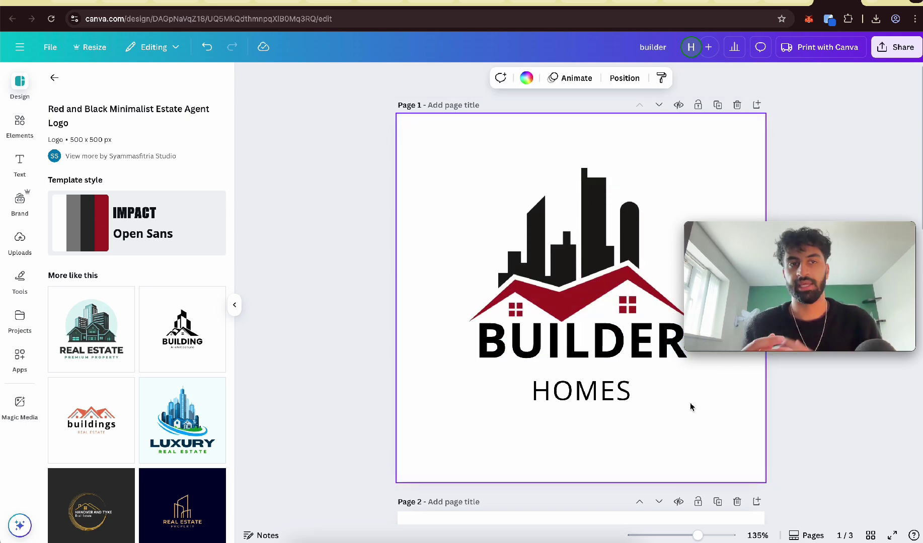
{"action": "key", "text": "ctrl+a"}
{"action": "left_click_drag", "start_coordinate": [691, 407], "coordinate": [764, 453]}
{"action": "left_click", "coordinate": [804, 407]}
Step: Download page 1 of the Builder Homes logo as a transparent PNG
{"action": "left_click", "coordinate": [895, 47]}
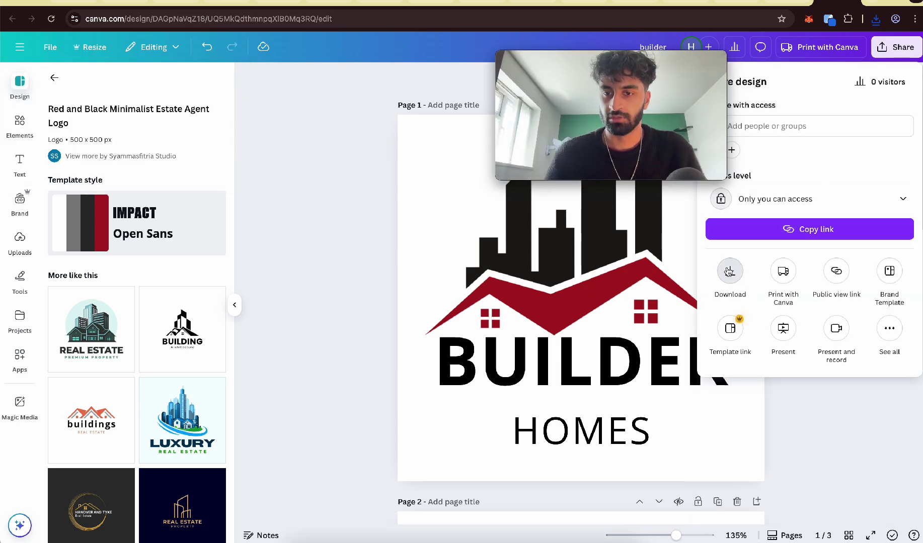
{"action": "left_click", "coordinate": [728, 272]}
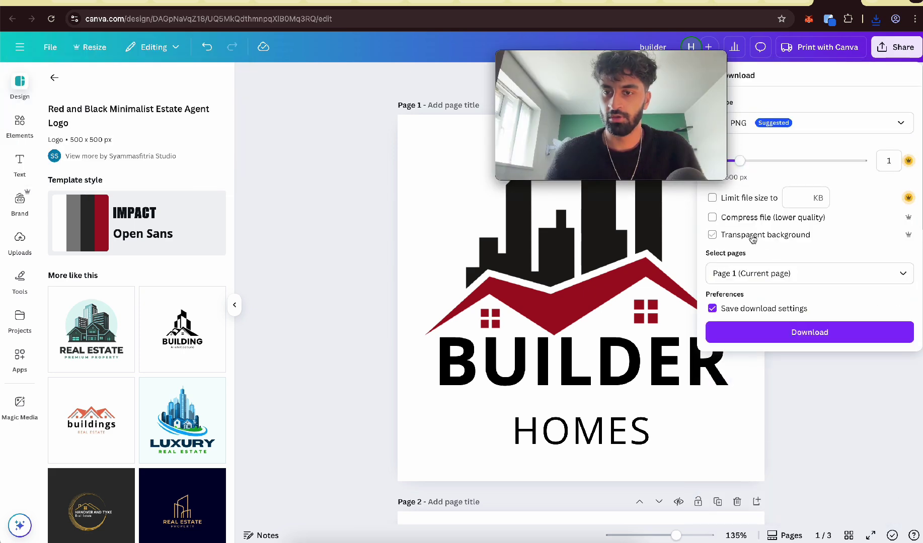
{"action": "left_click", "coordinate": [781, 340]}
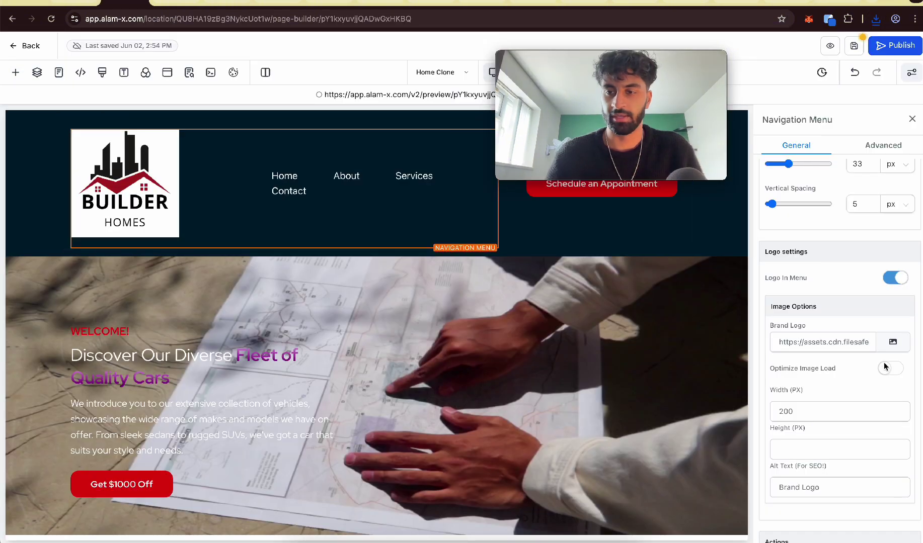
{"action": "left_click", "coordinate": [904, 346]}
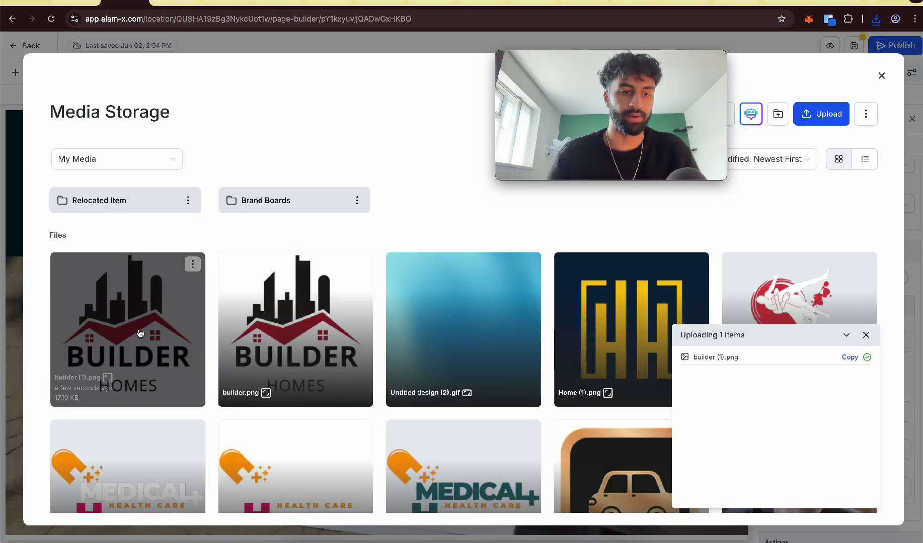
Step: Use builder (1).png as the header logo and give the header section an orange background
{"action": "left_click", "coordinate": [140, 333]}
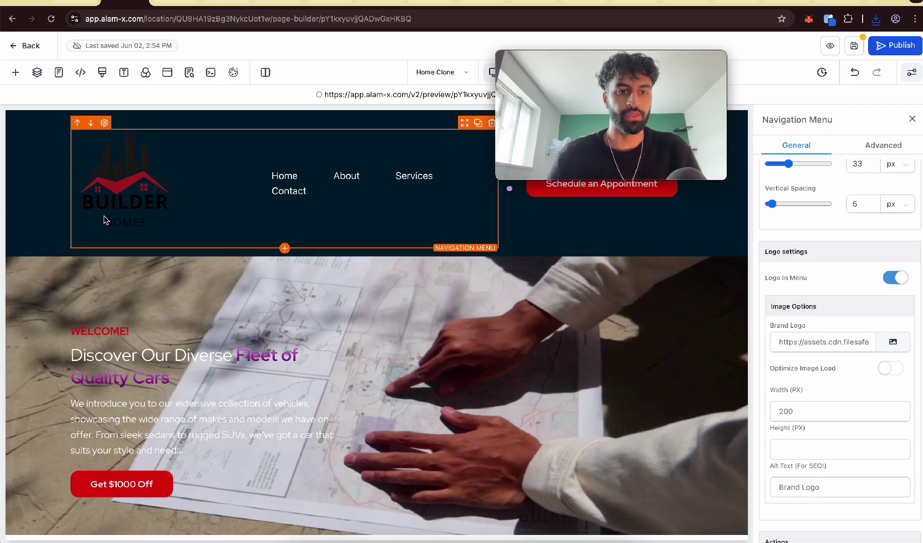
{"action": "left_click", "coordinate": [58, 202]}
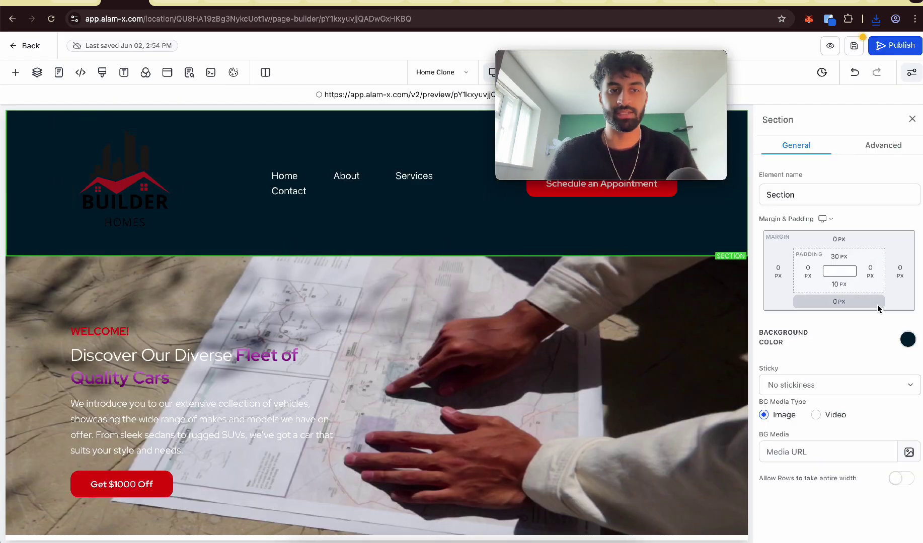
{"action": "left_click", "coordinate": [908, 340]}
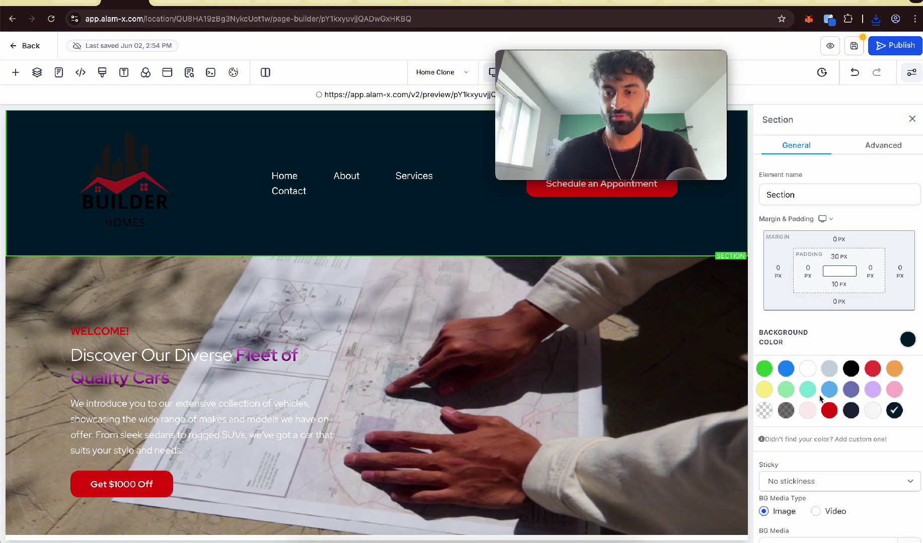
{"action": "left_click", "coordinate": [815, 374]}
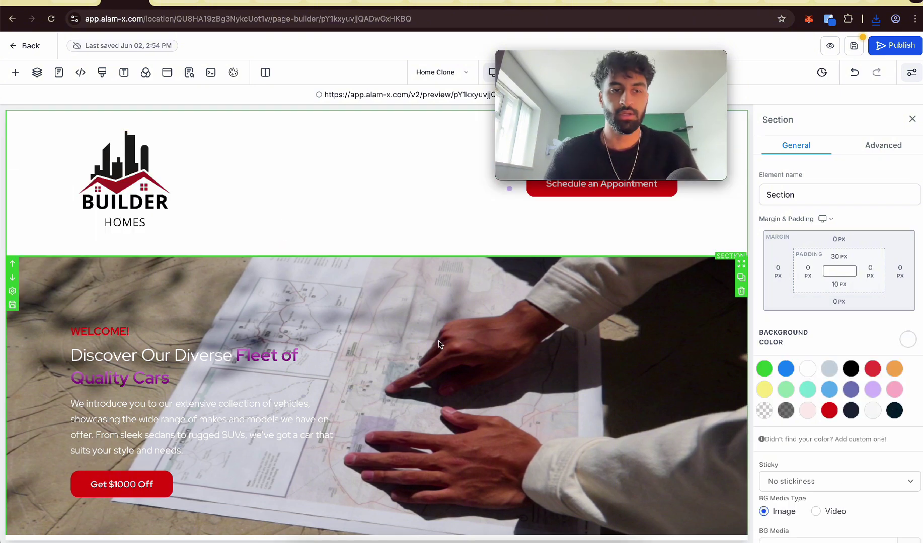
{"action": "left_click", "coordinate": [770, 391]}
{"action": "left_click", "coordinate": [785, 389]}
{"action": "left_click", "coordinate": [898, 372]}
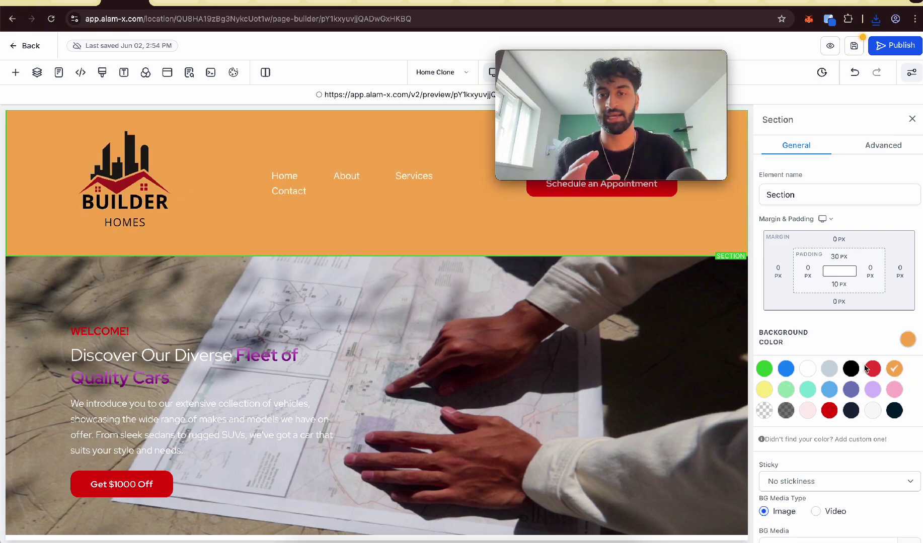